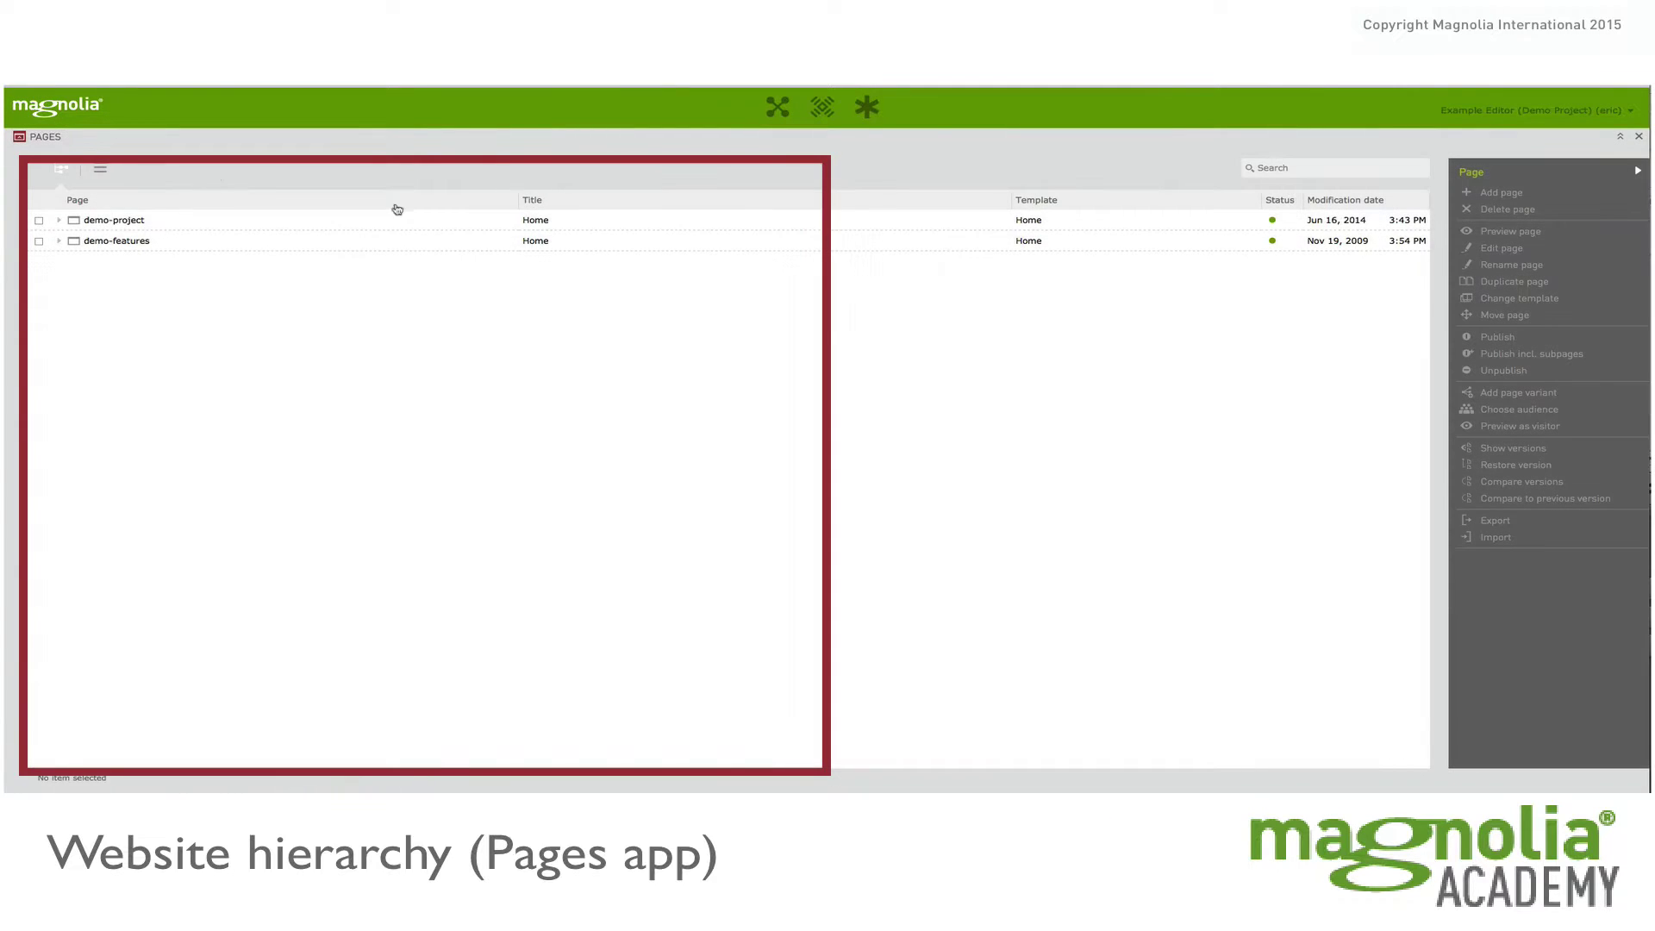
Expand demo-project, about, subsection-articles and news-and-events in the Pages tree
left_click(59, 221)
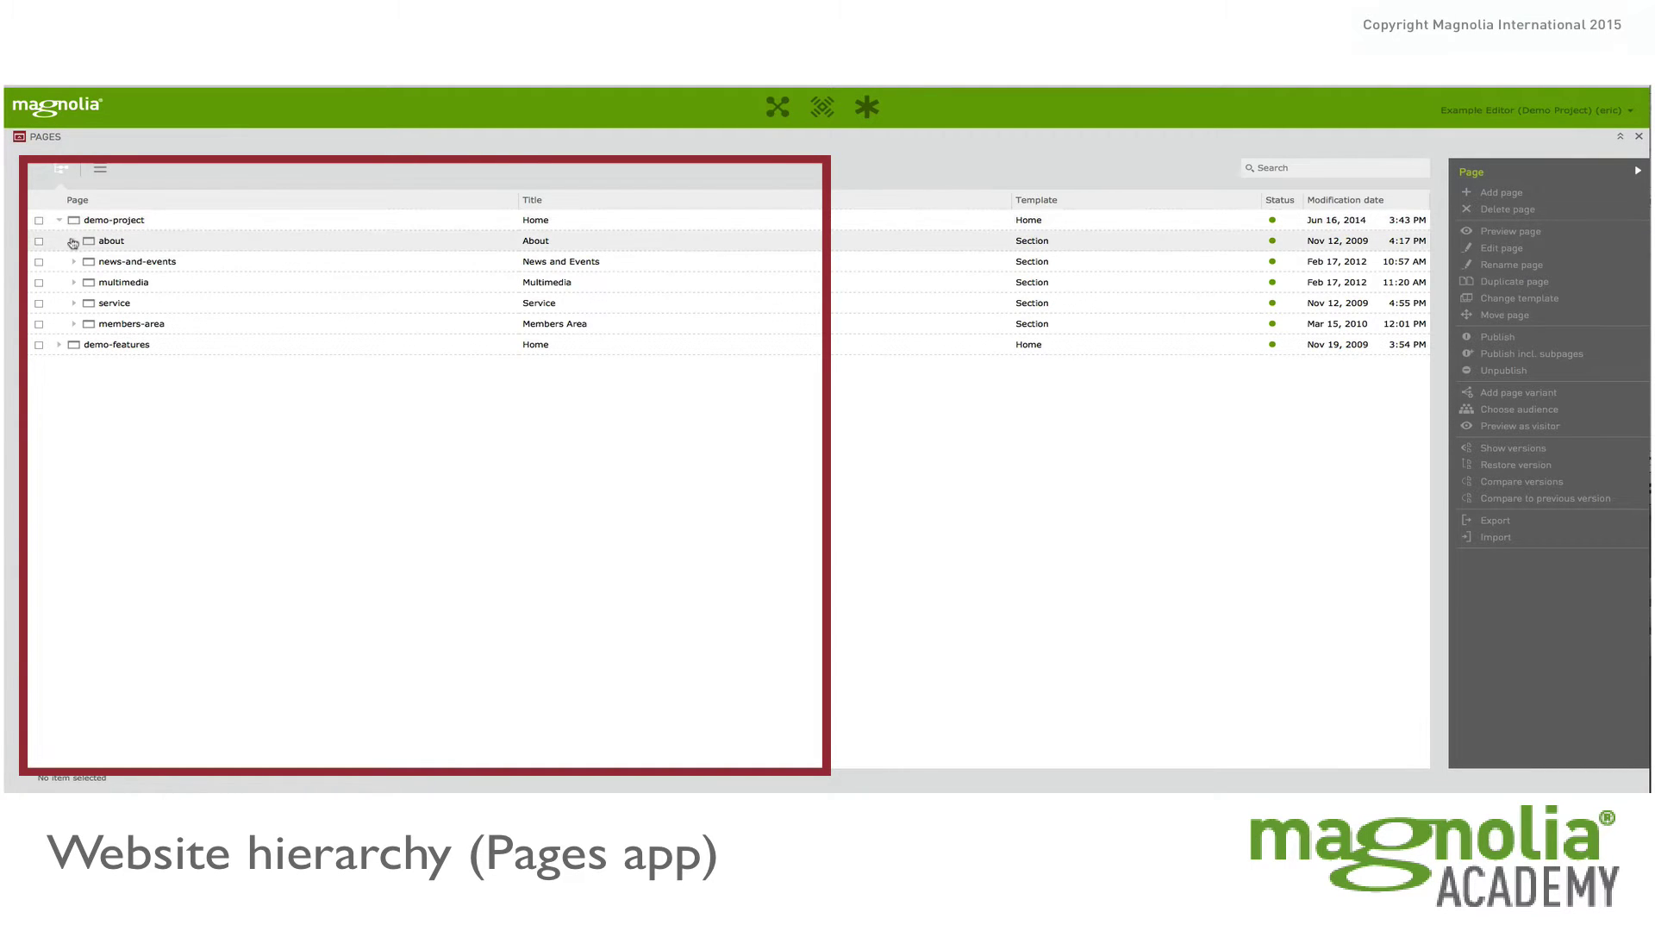
left_click(76, 242)
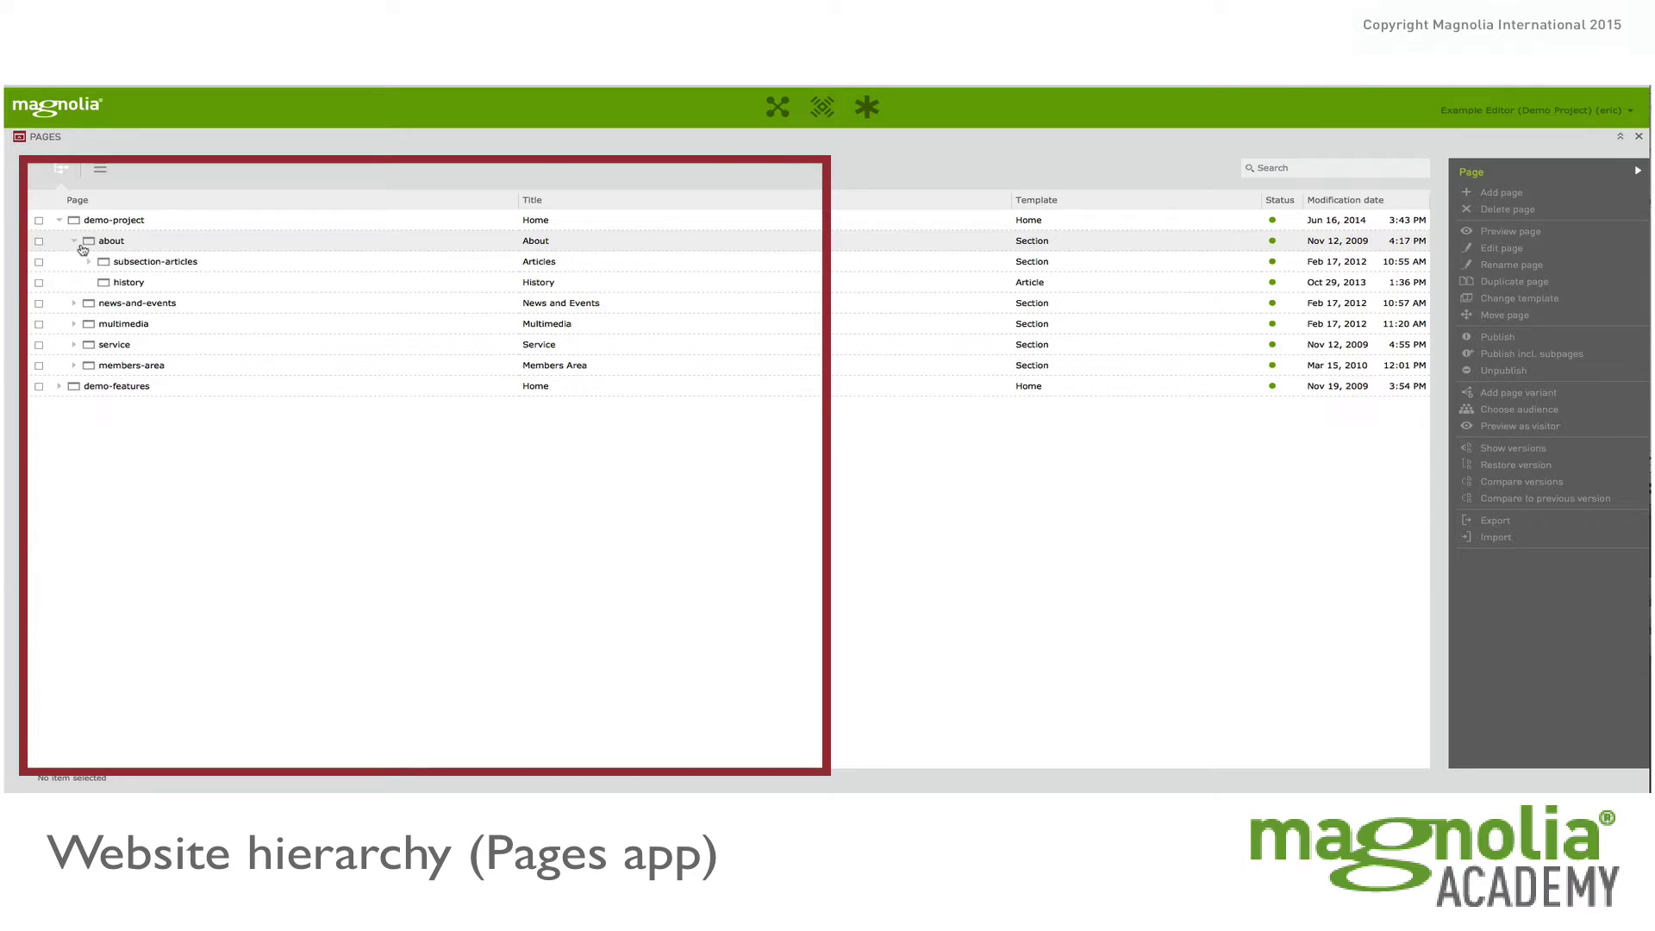
left_click(91, 262)
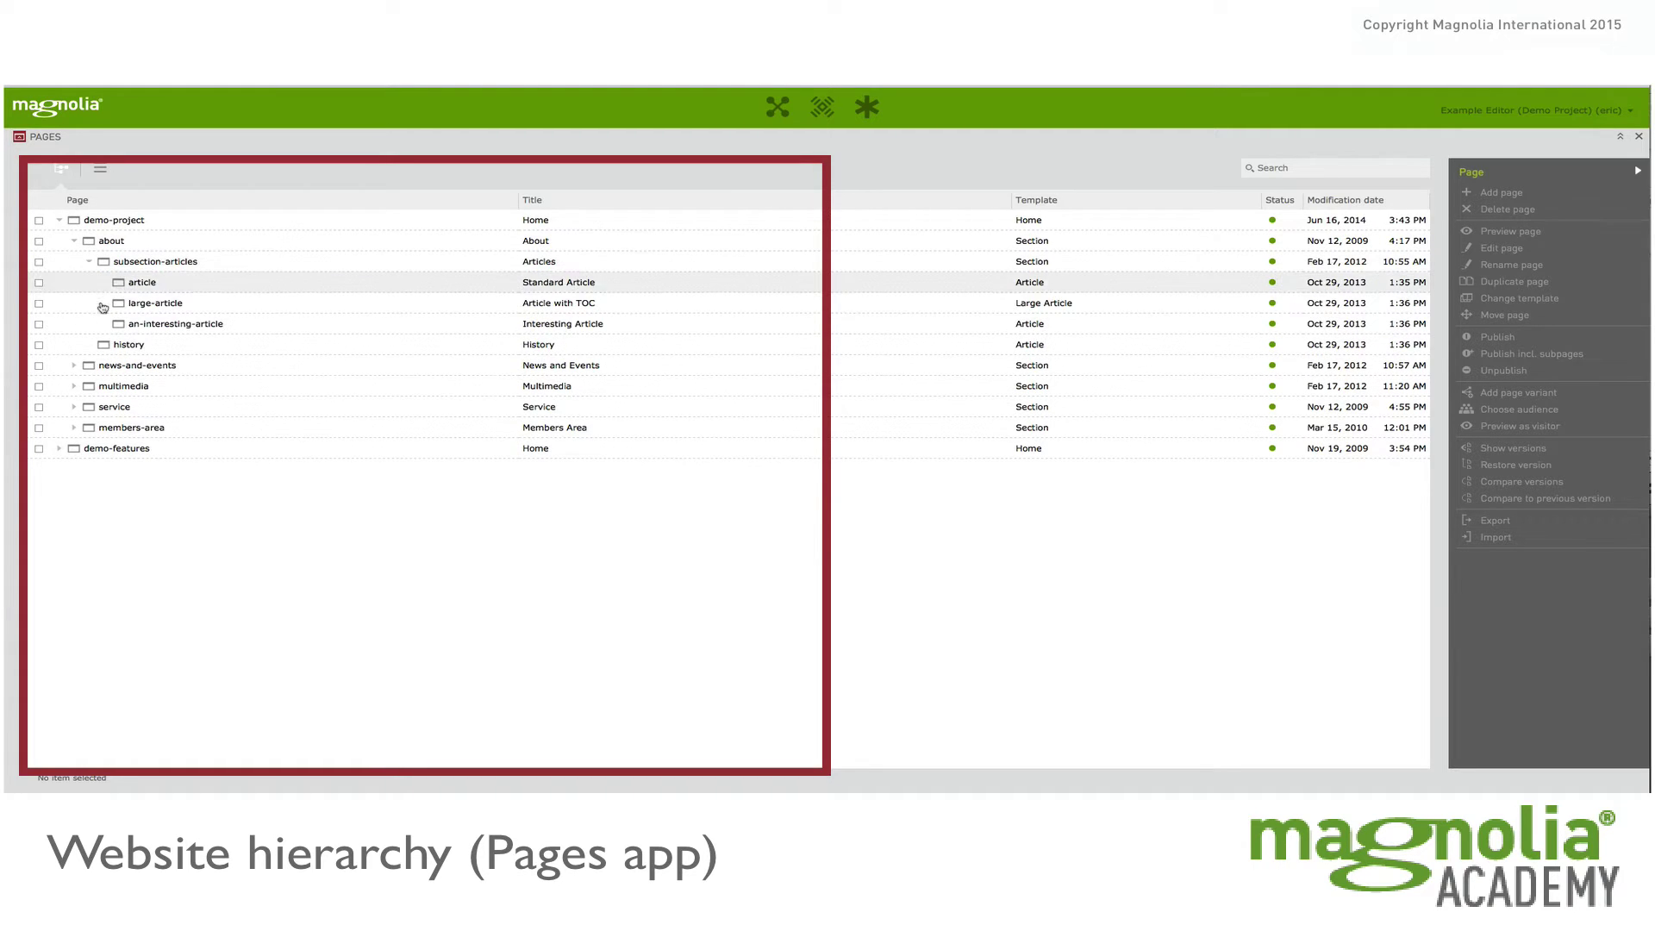
left_click(75, 366)
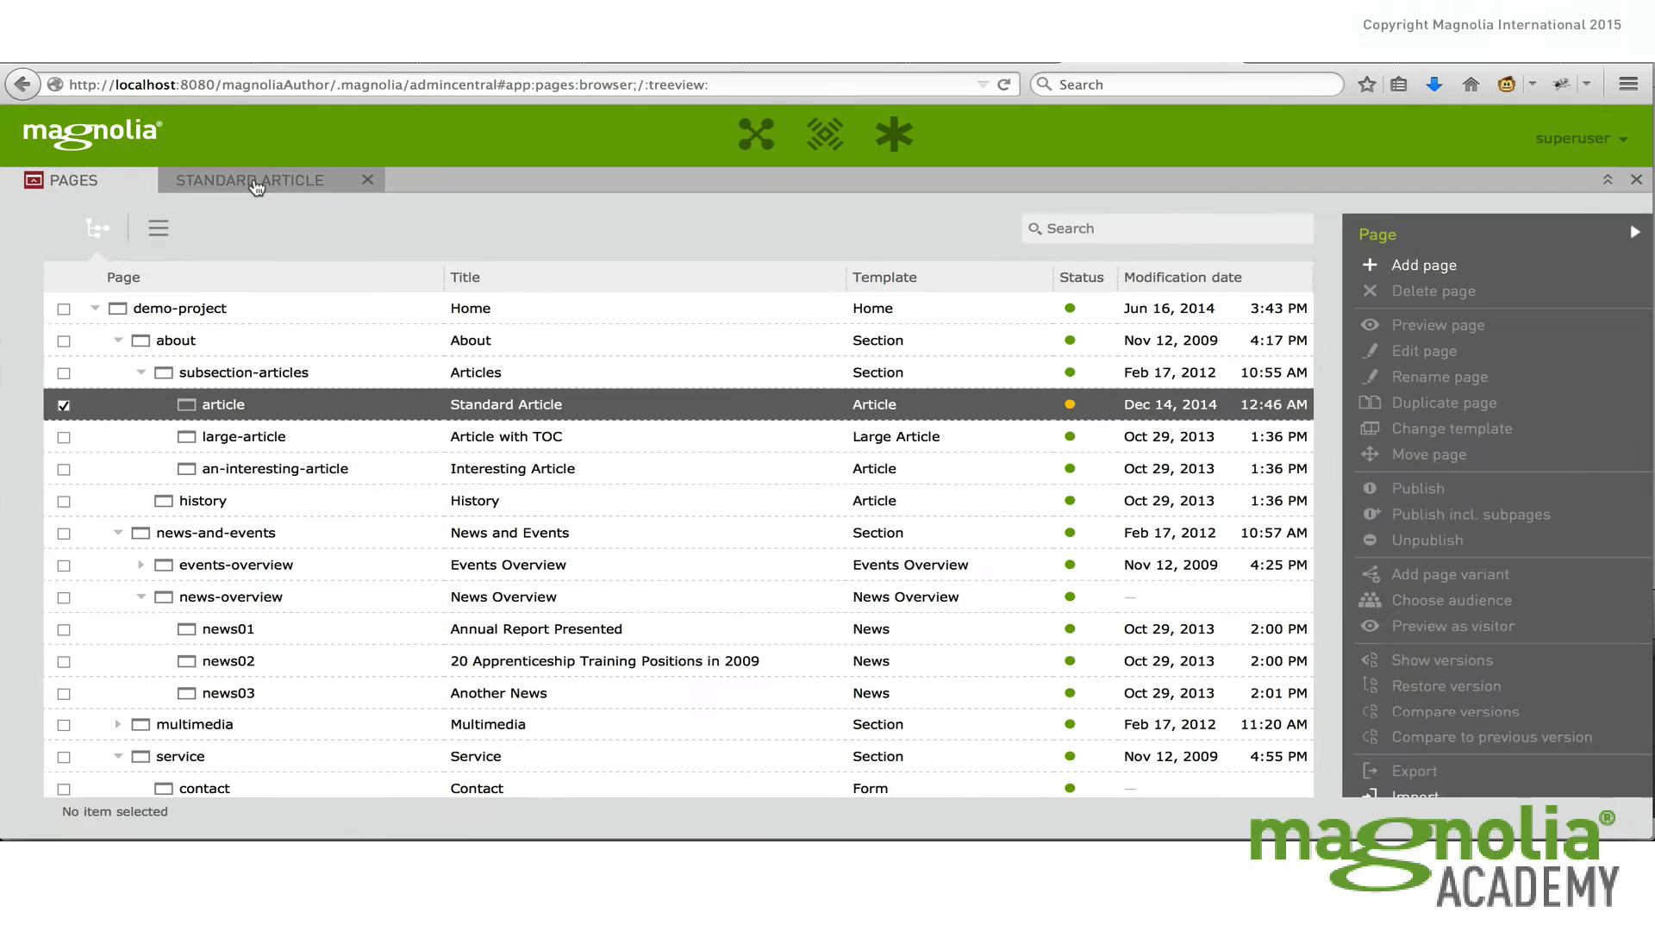
Switch to the Standard Article page in the editor and select its Page Header area
left_click(271, 179)
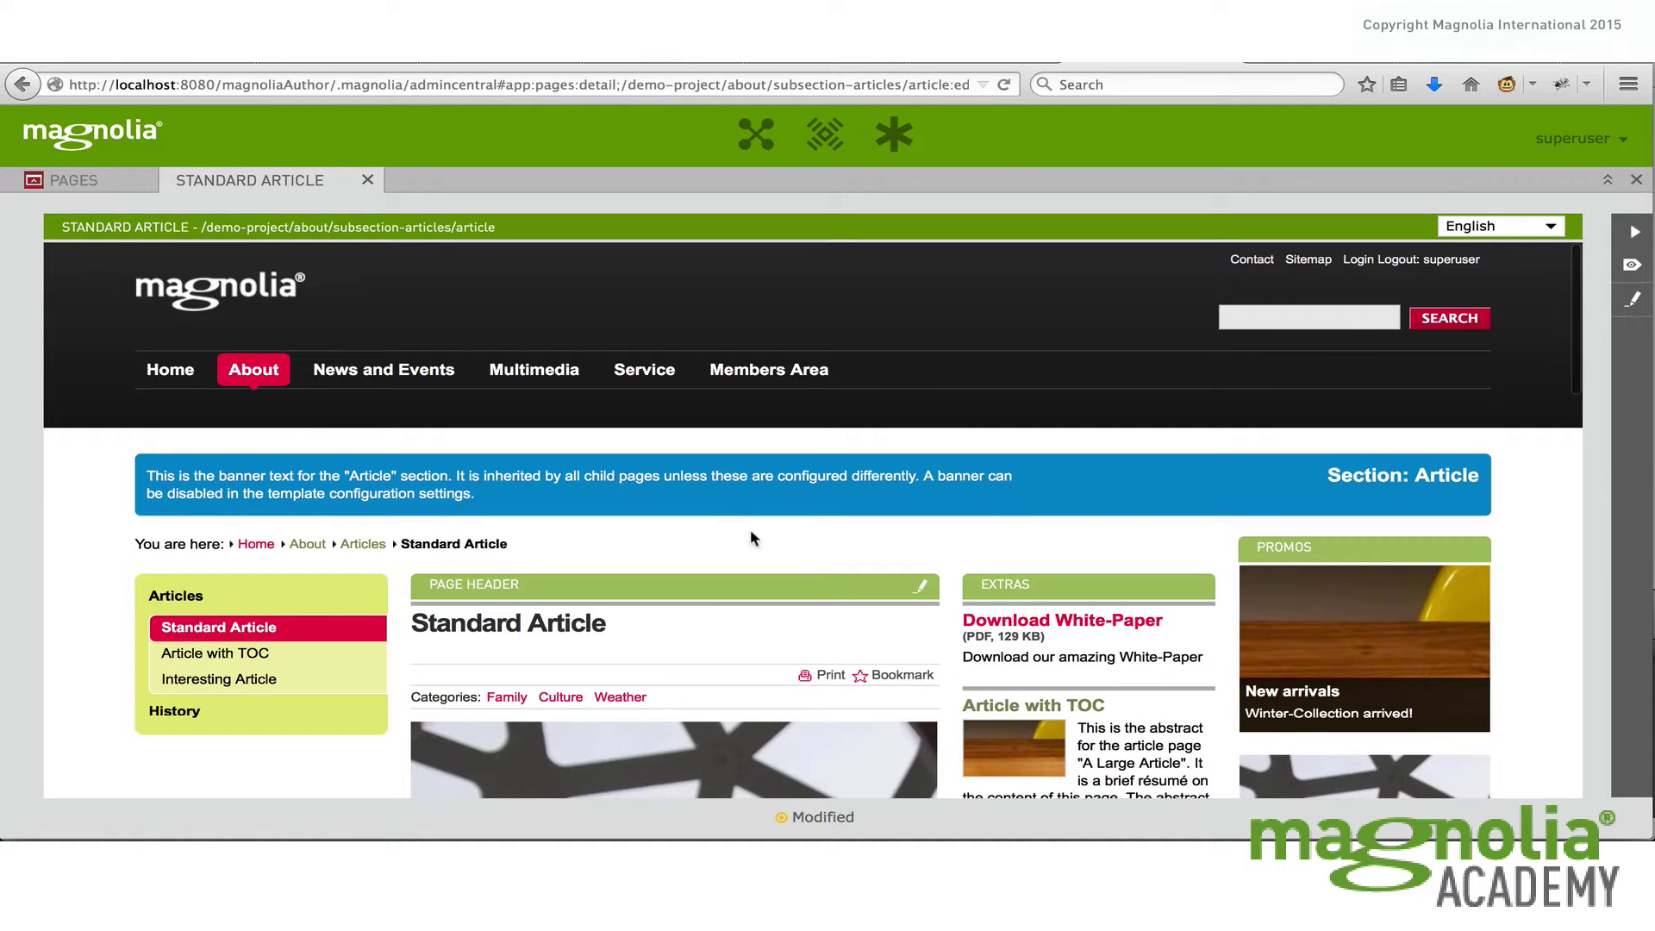
scroll(840, 539, "down", 4)
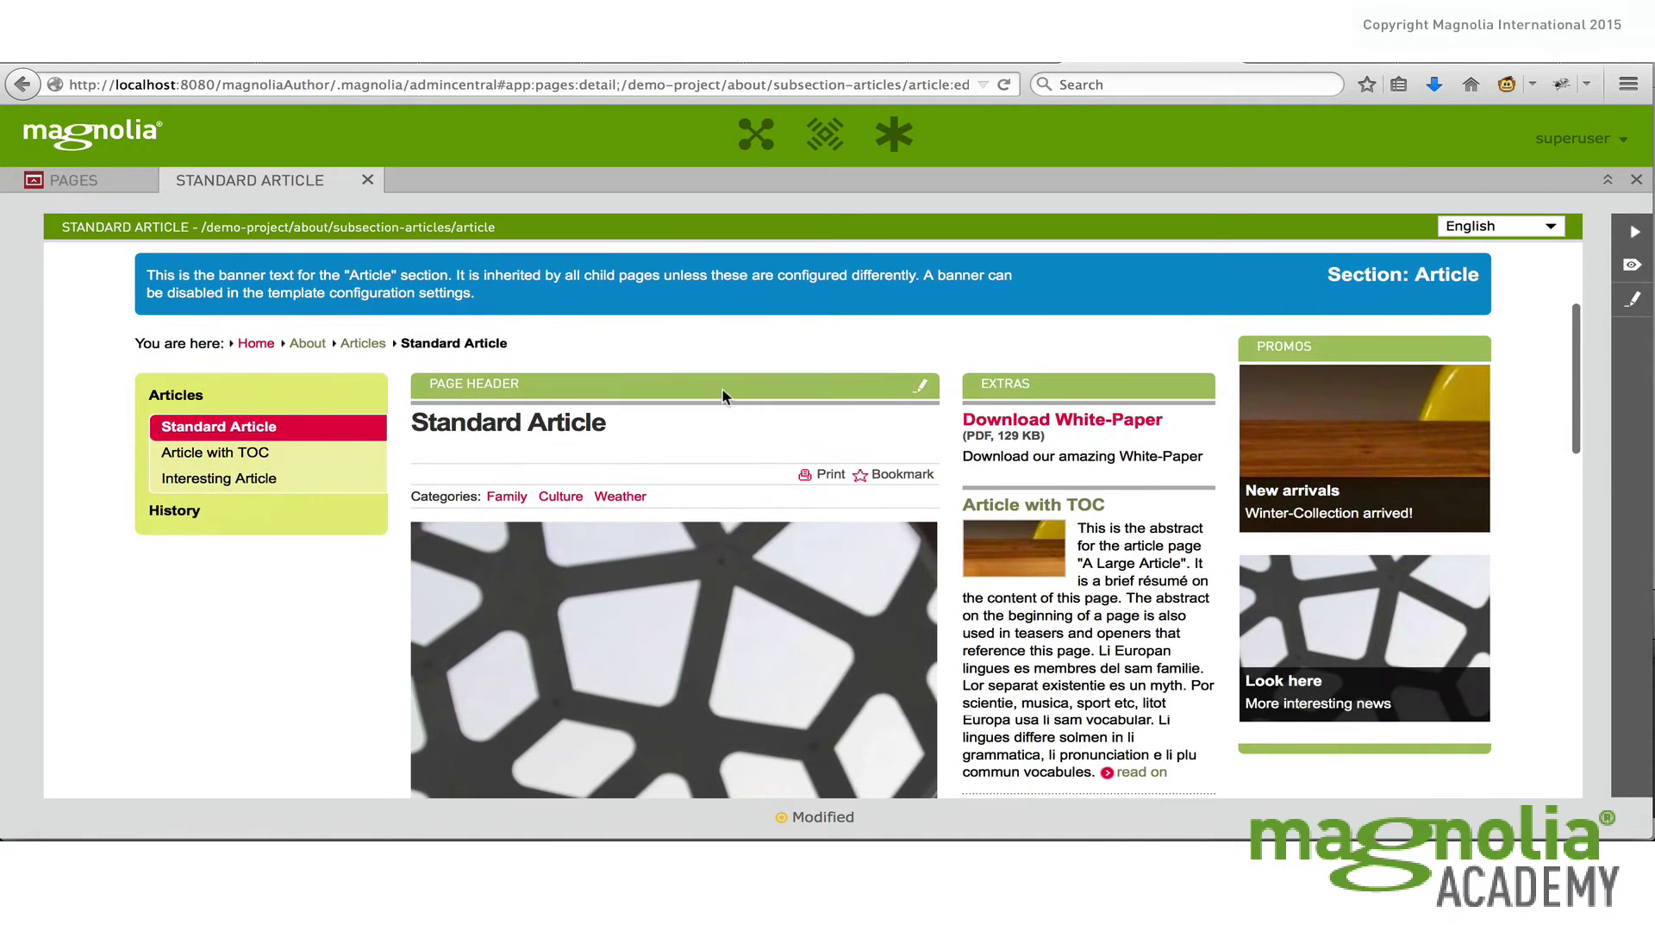
left_click(719, 388)
scroll(770, 517, "down", 10)
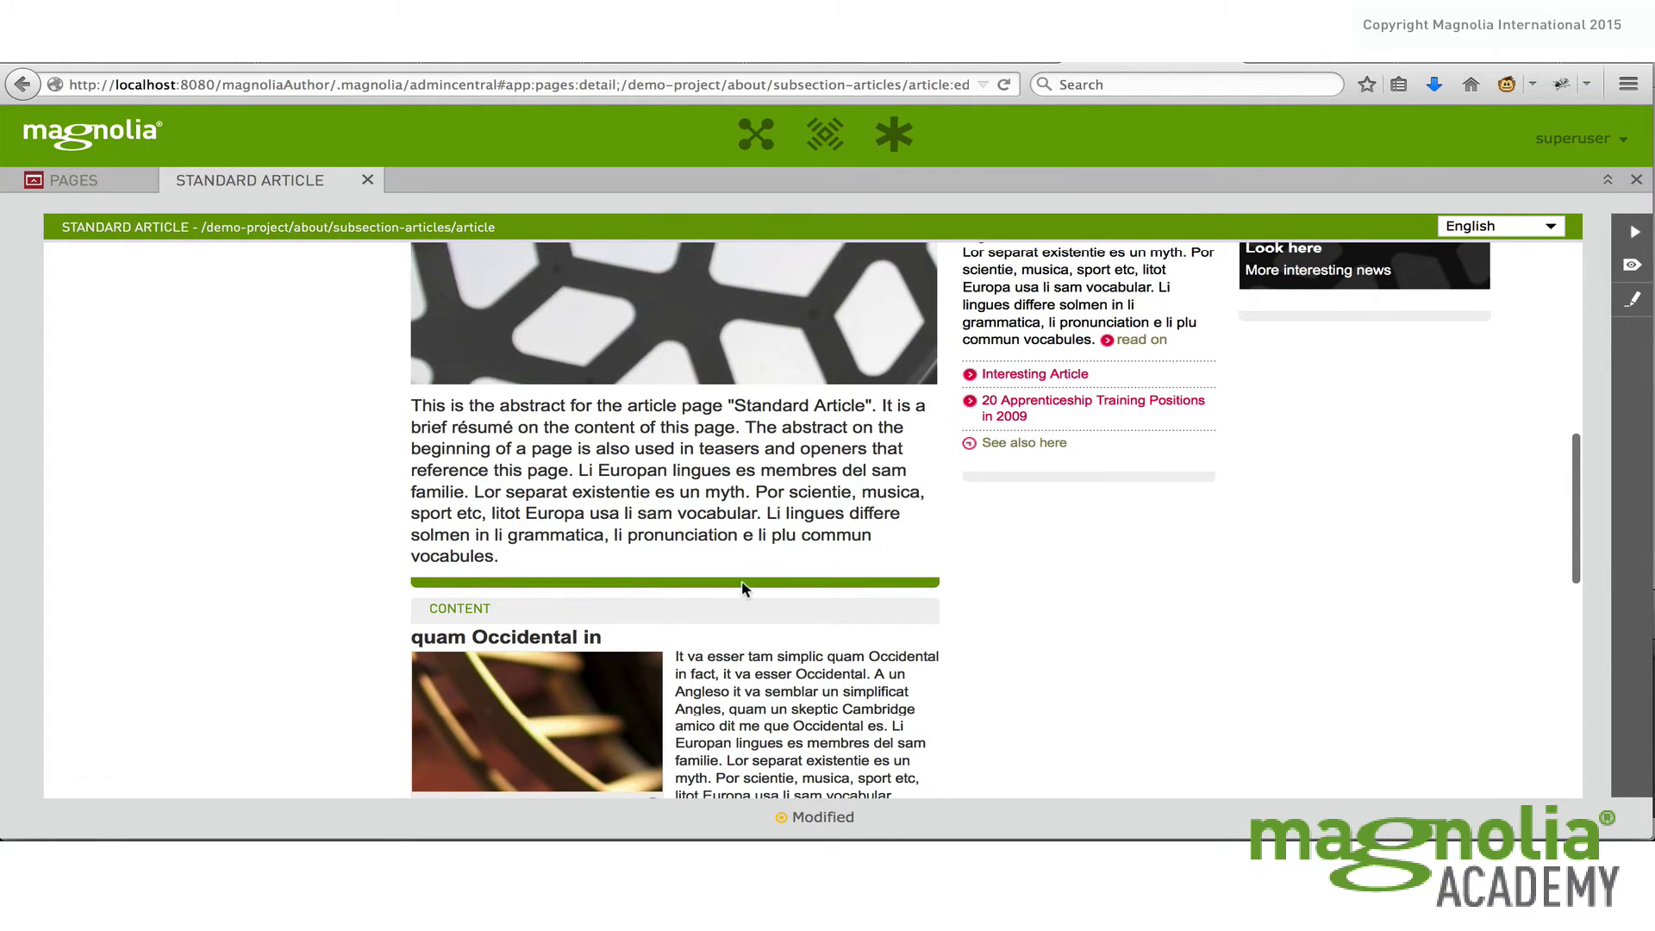
Select the article's Extras area and scroll through its teasers
scroll(901, 495, "up", 10)
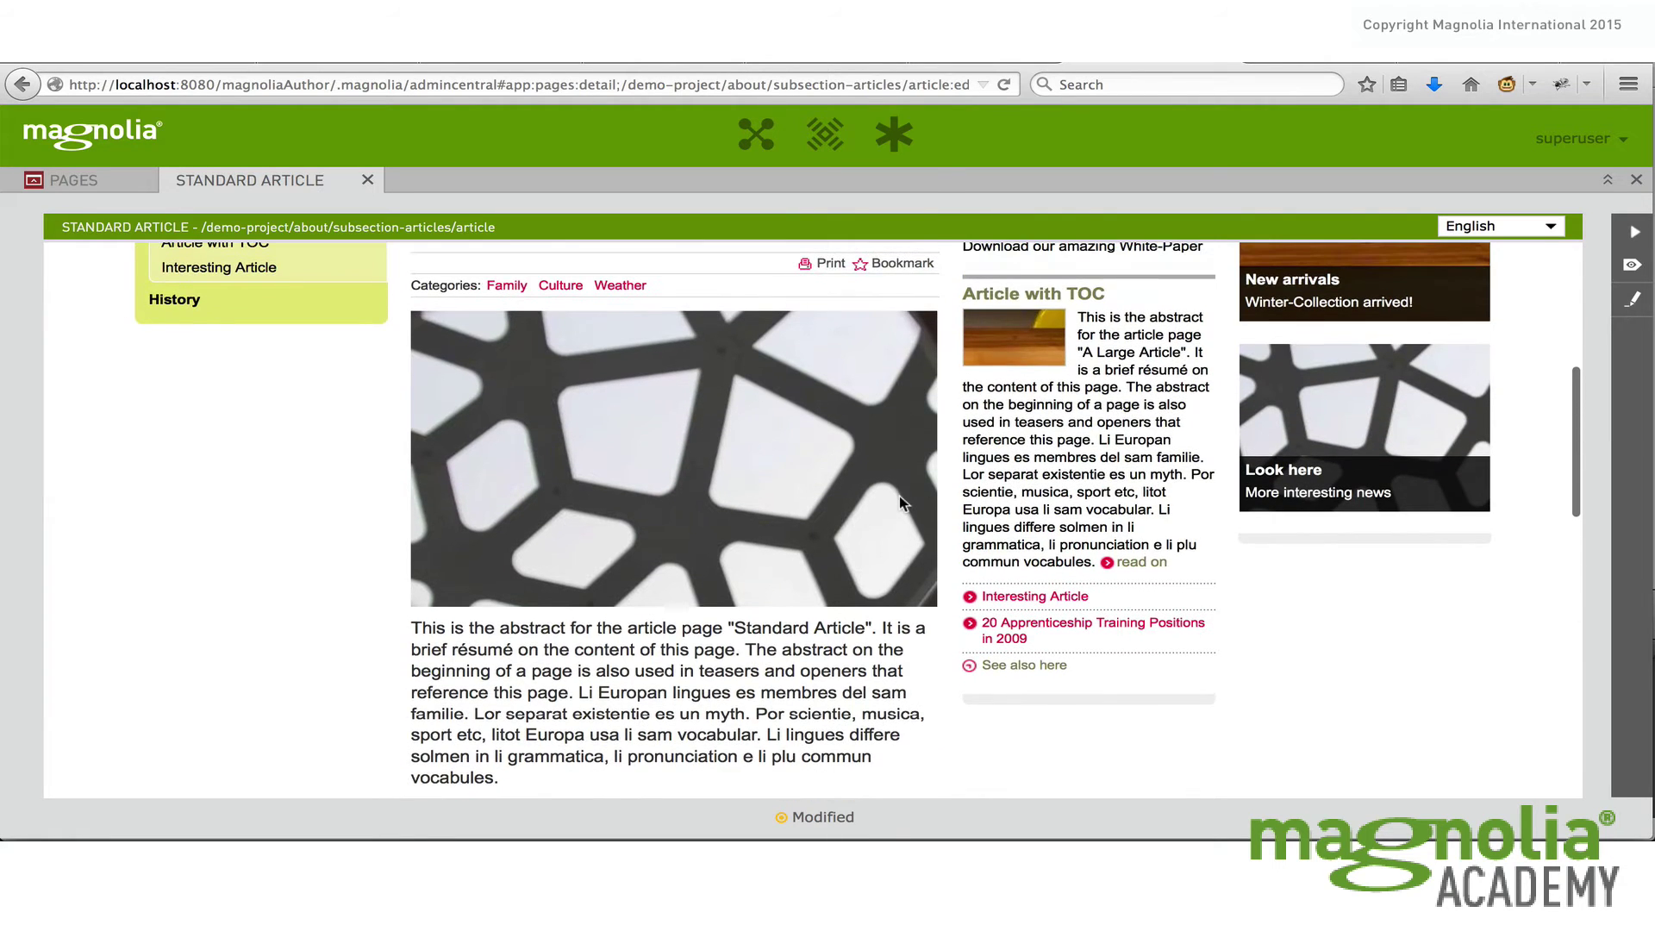
left_click(1050, 393)
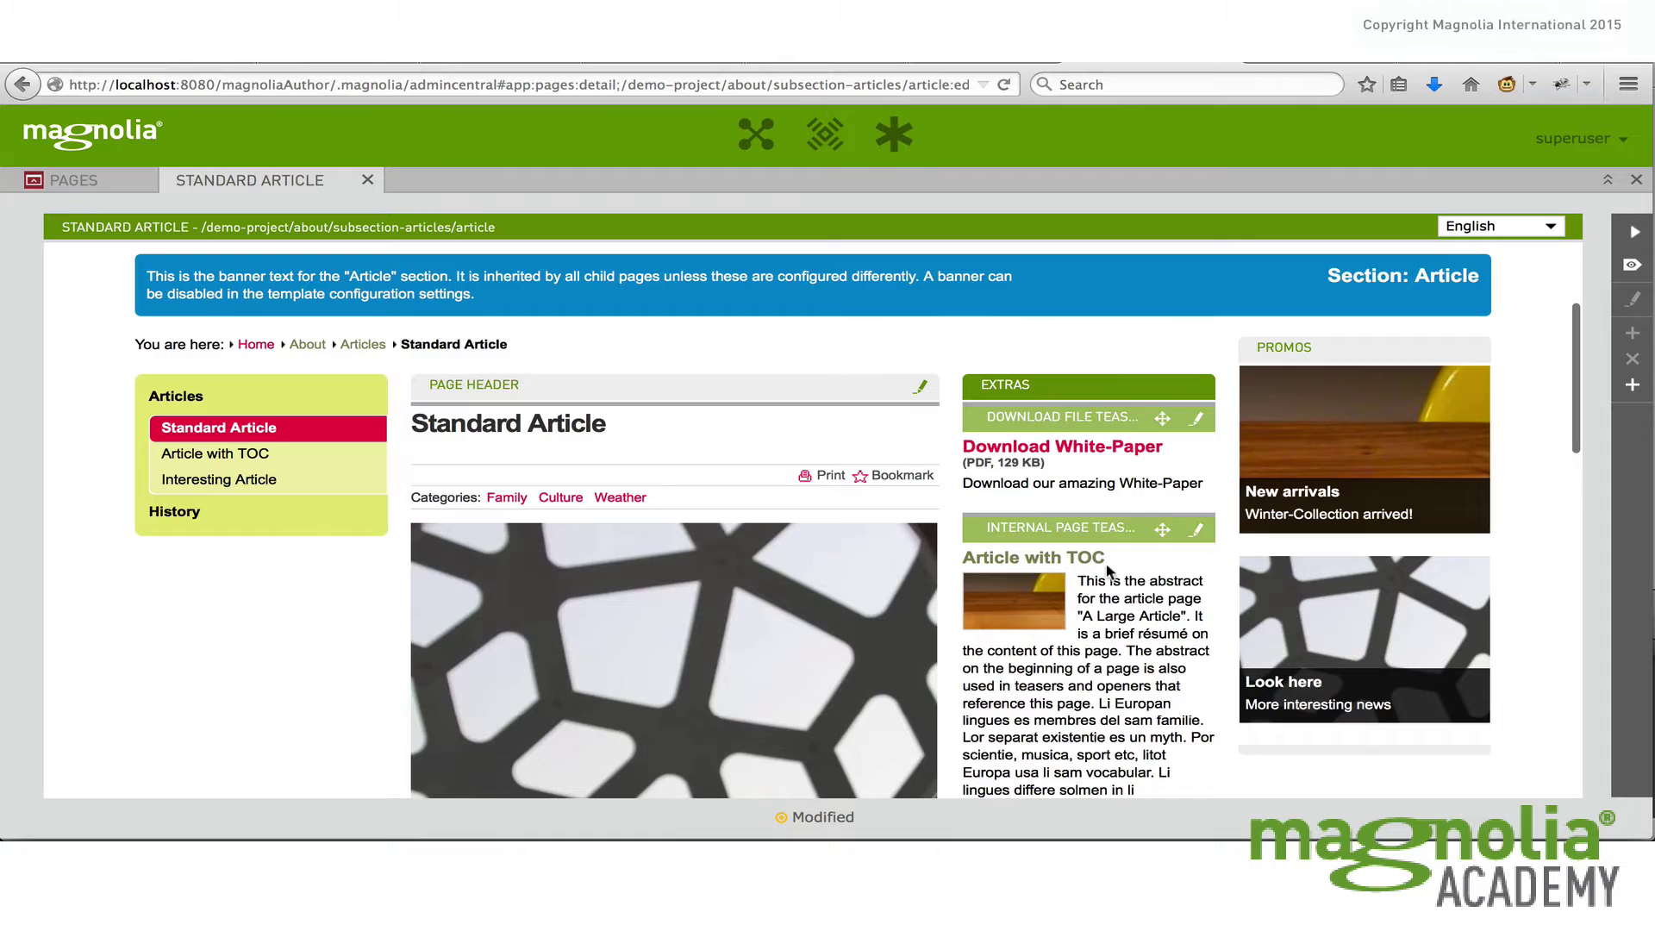
scroll(1105, 577, "down", 5)
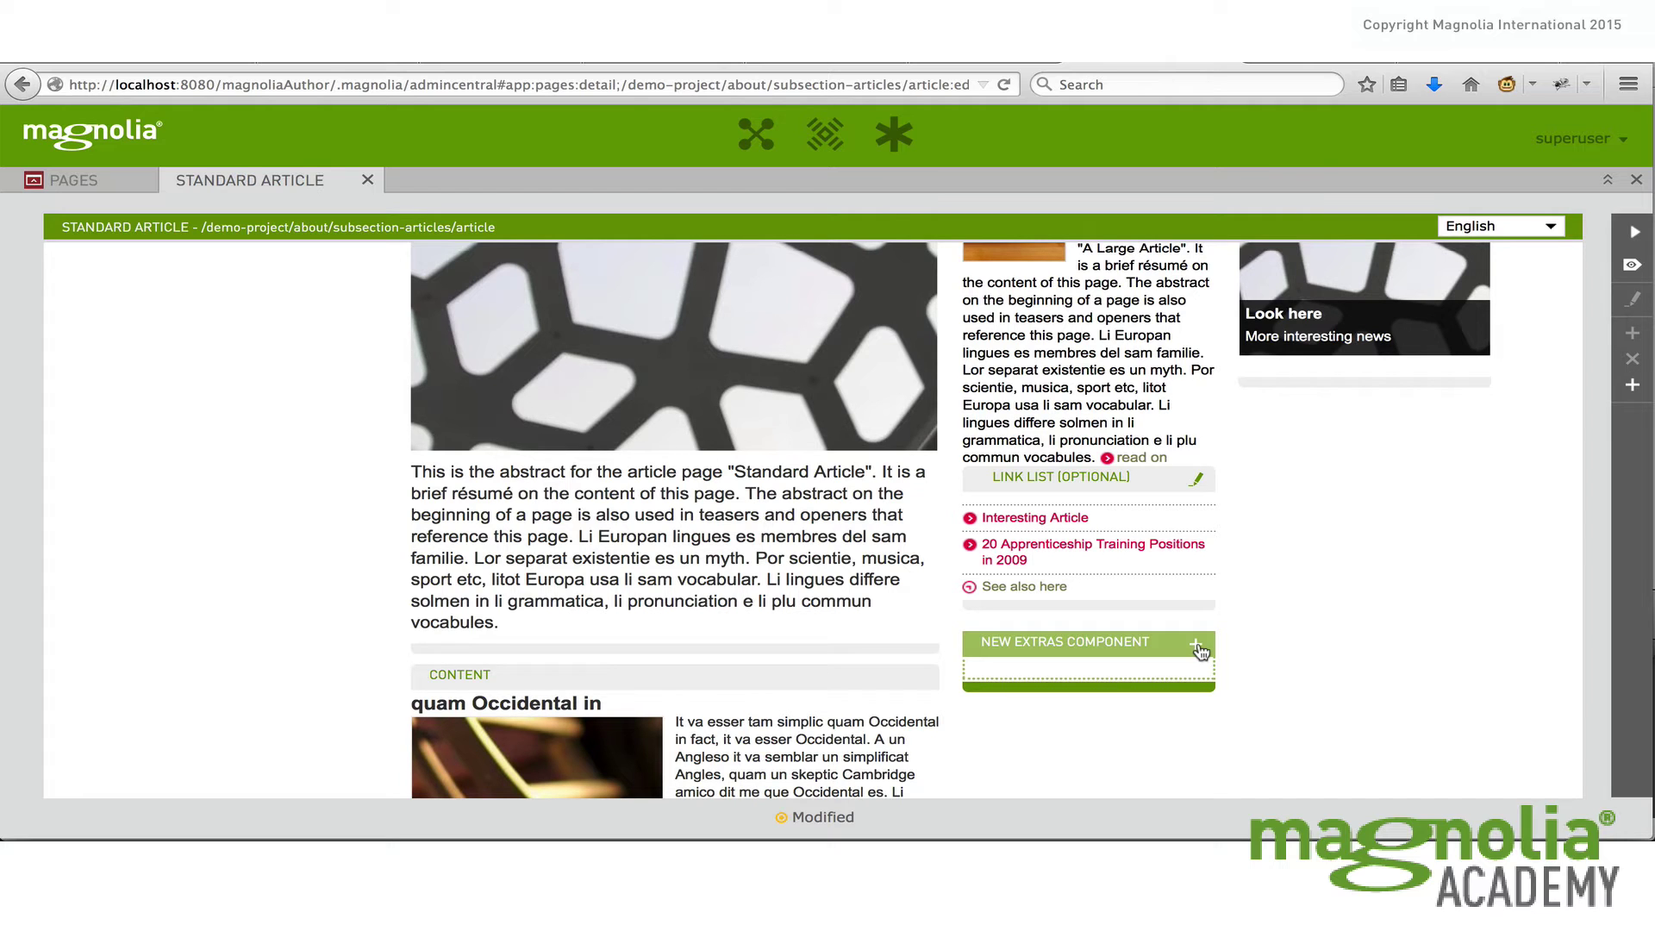
Add a new Page comments component to the article's Comments area
scroll(1265, 598, "down", 5)
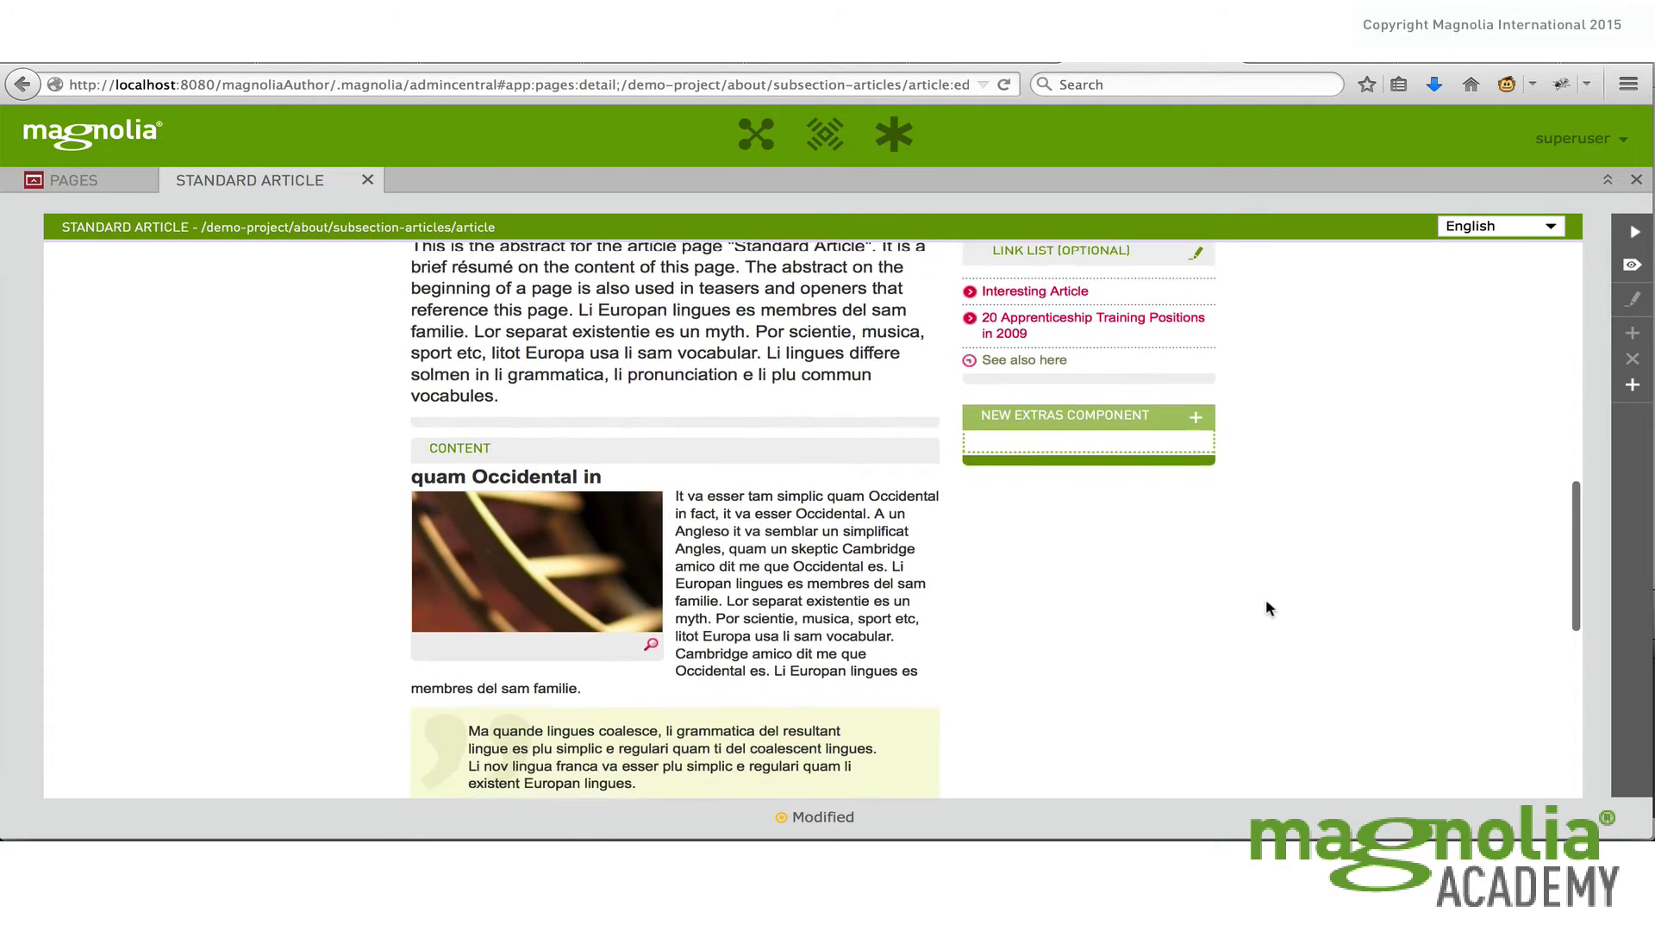
scroll(1245, 592, "down", 3)
left_click(764, 408)
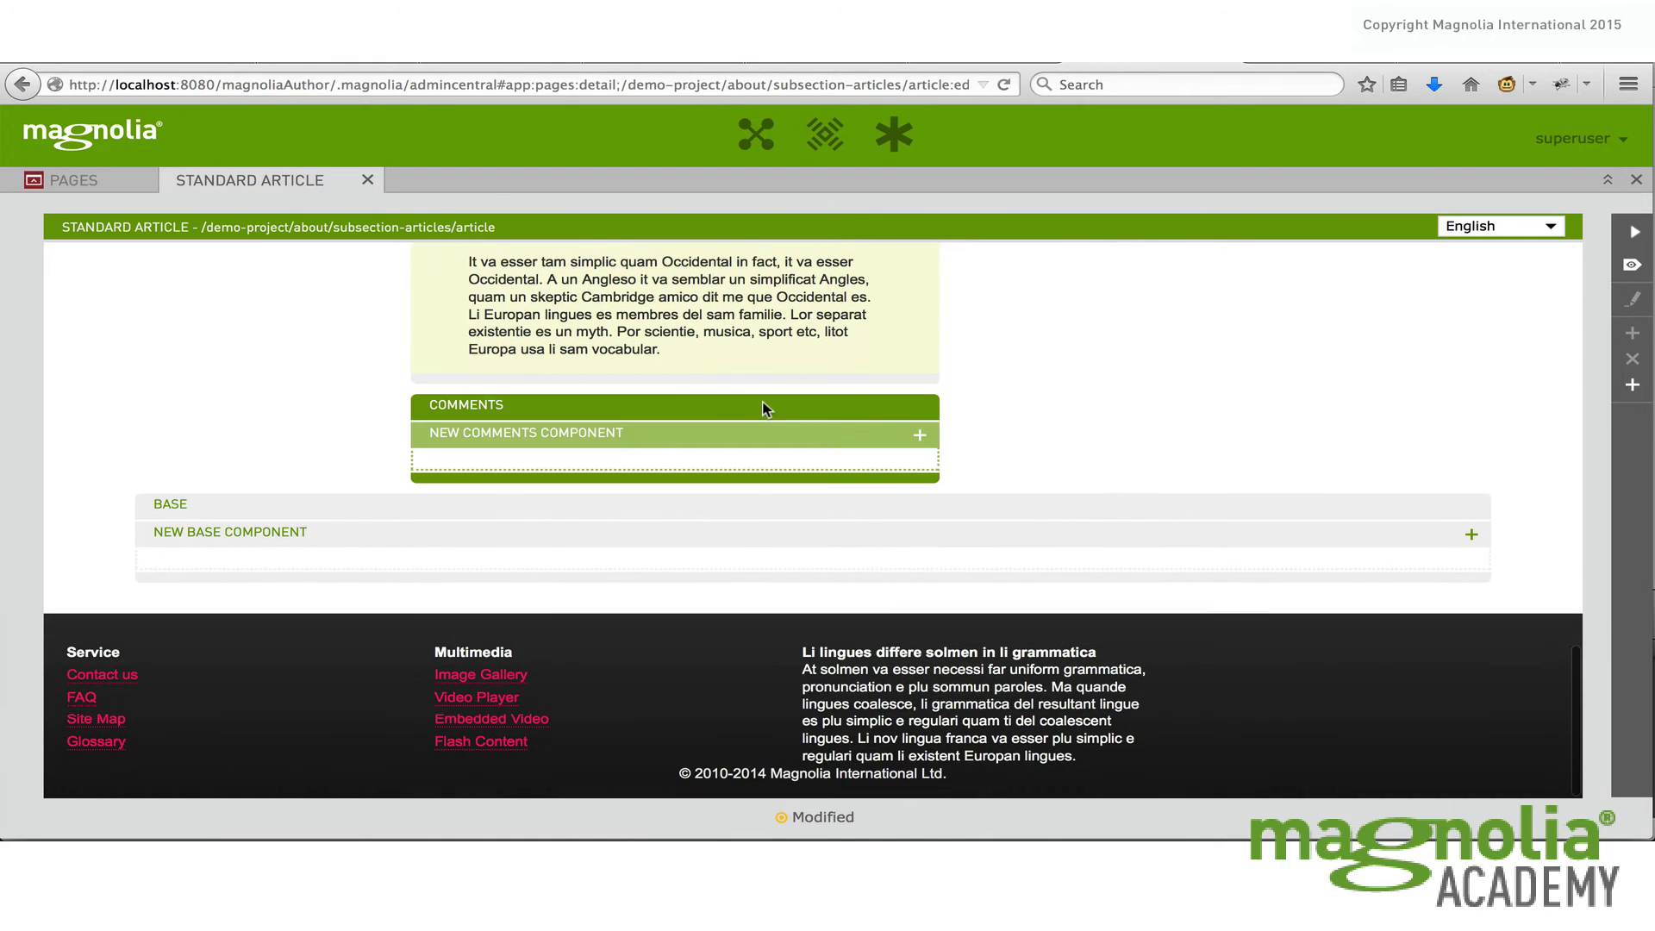
left_click(919, 437)
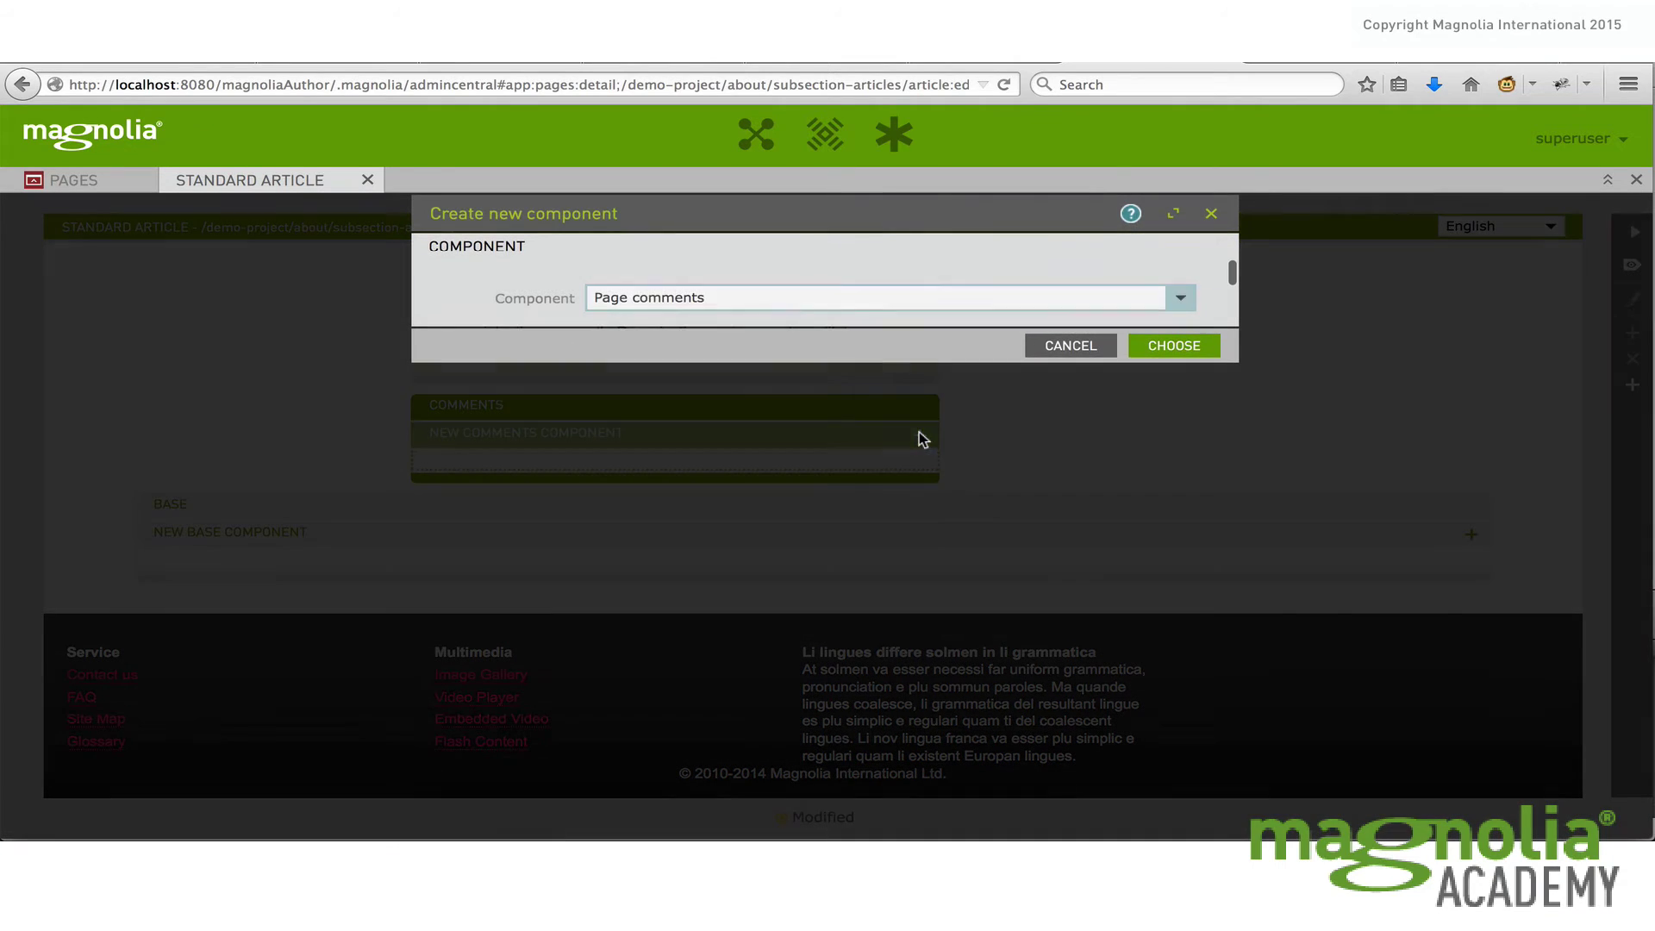
left_click(1182, 302)
left_click(1184, 304)
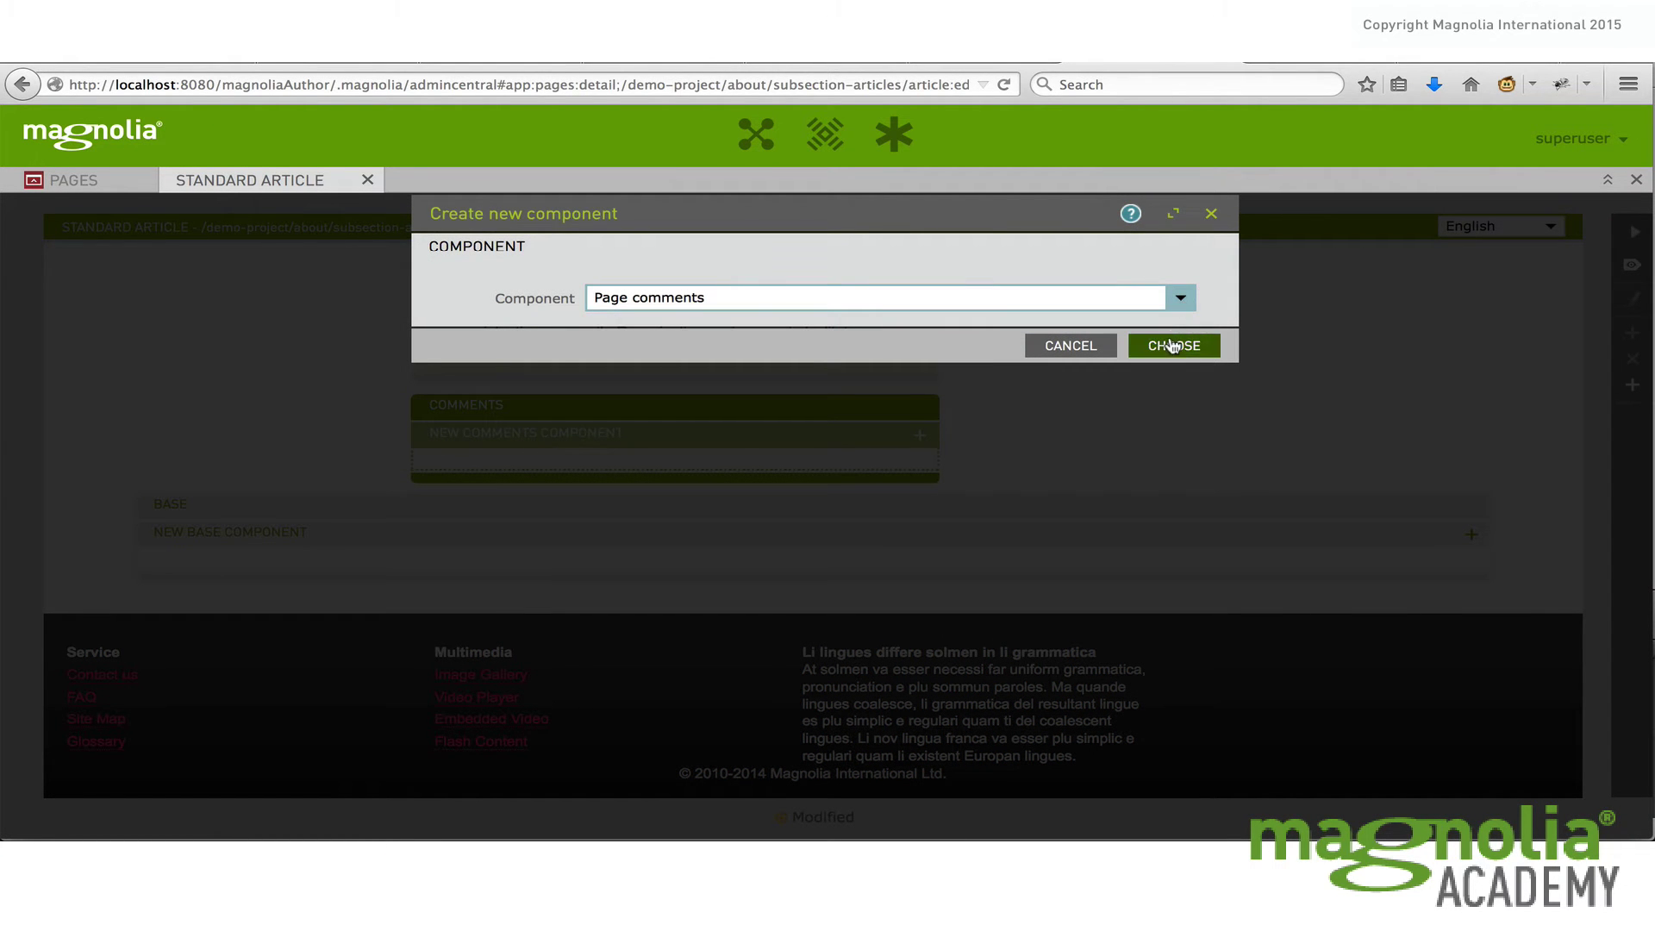
left_click(1170, 344)
Set the component's alternative text to 'Page Comments Example' and save the changes
left_click(843, 406)
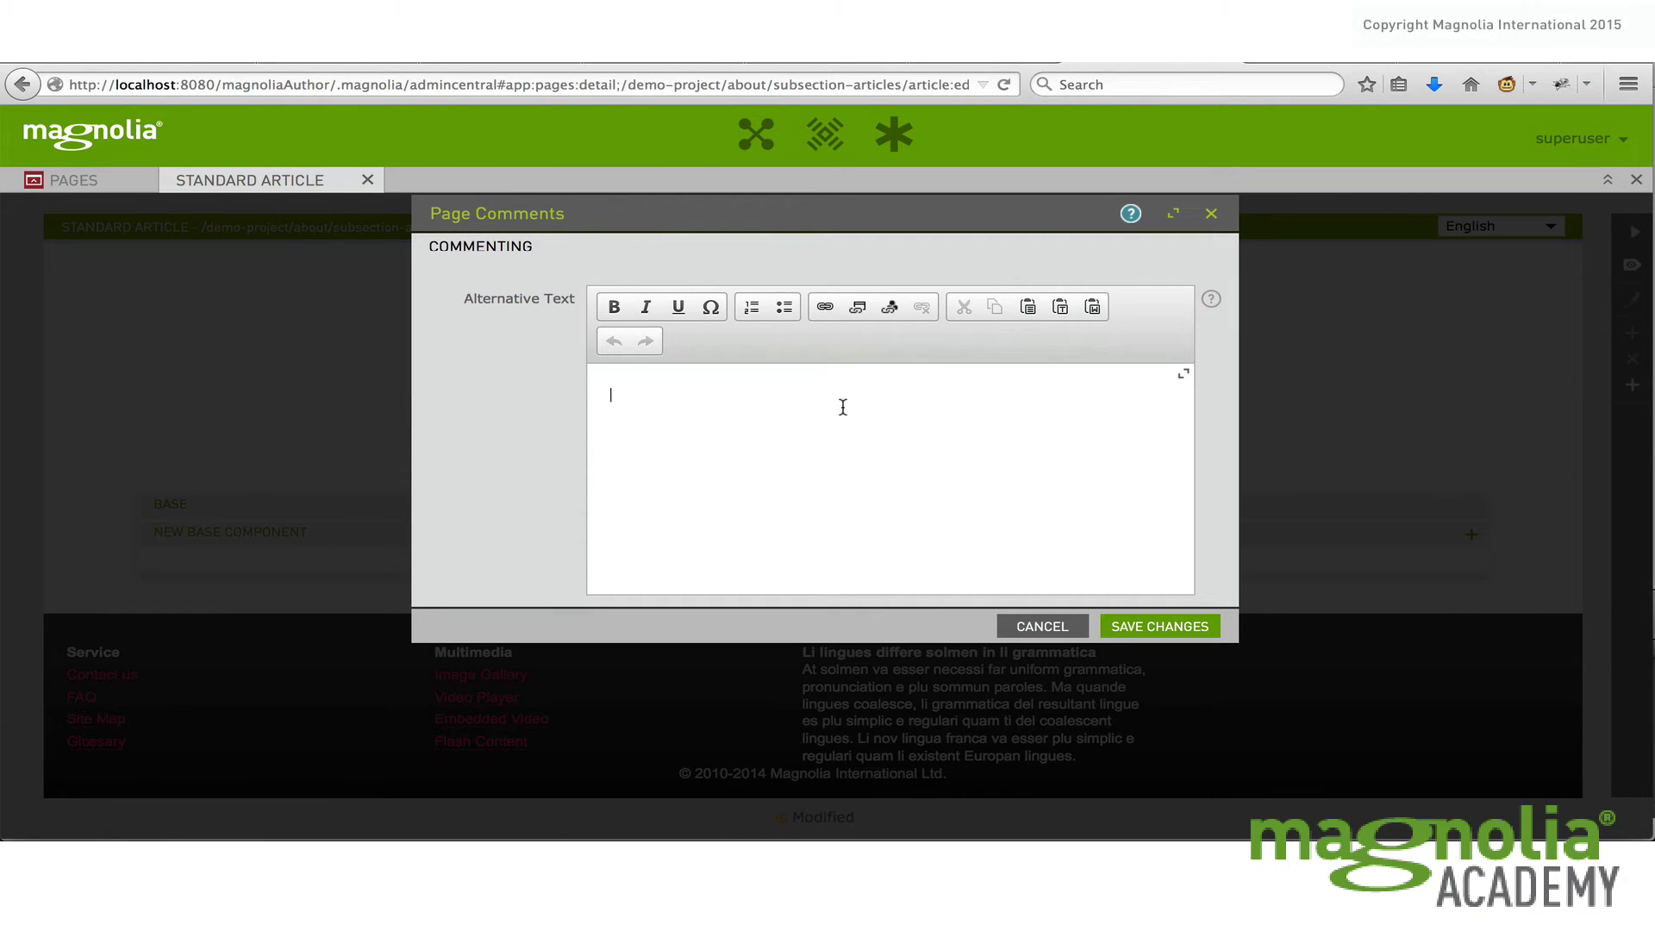
type("Page Co")
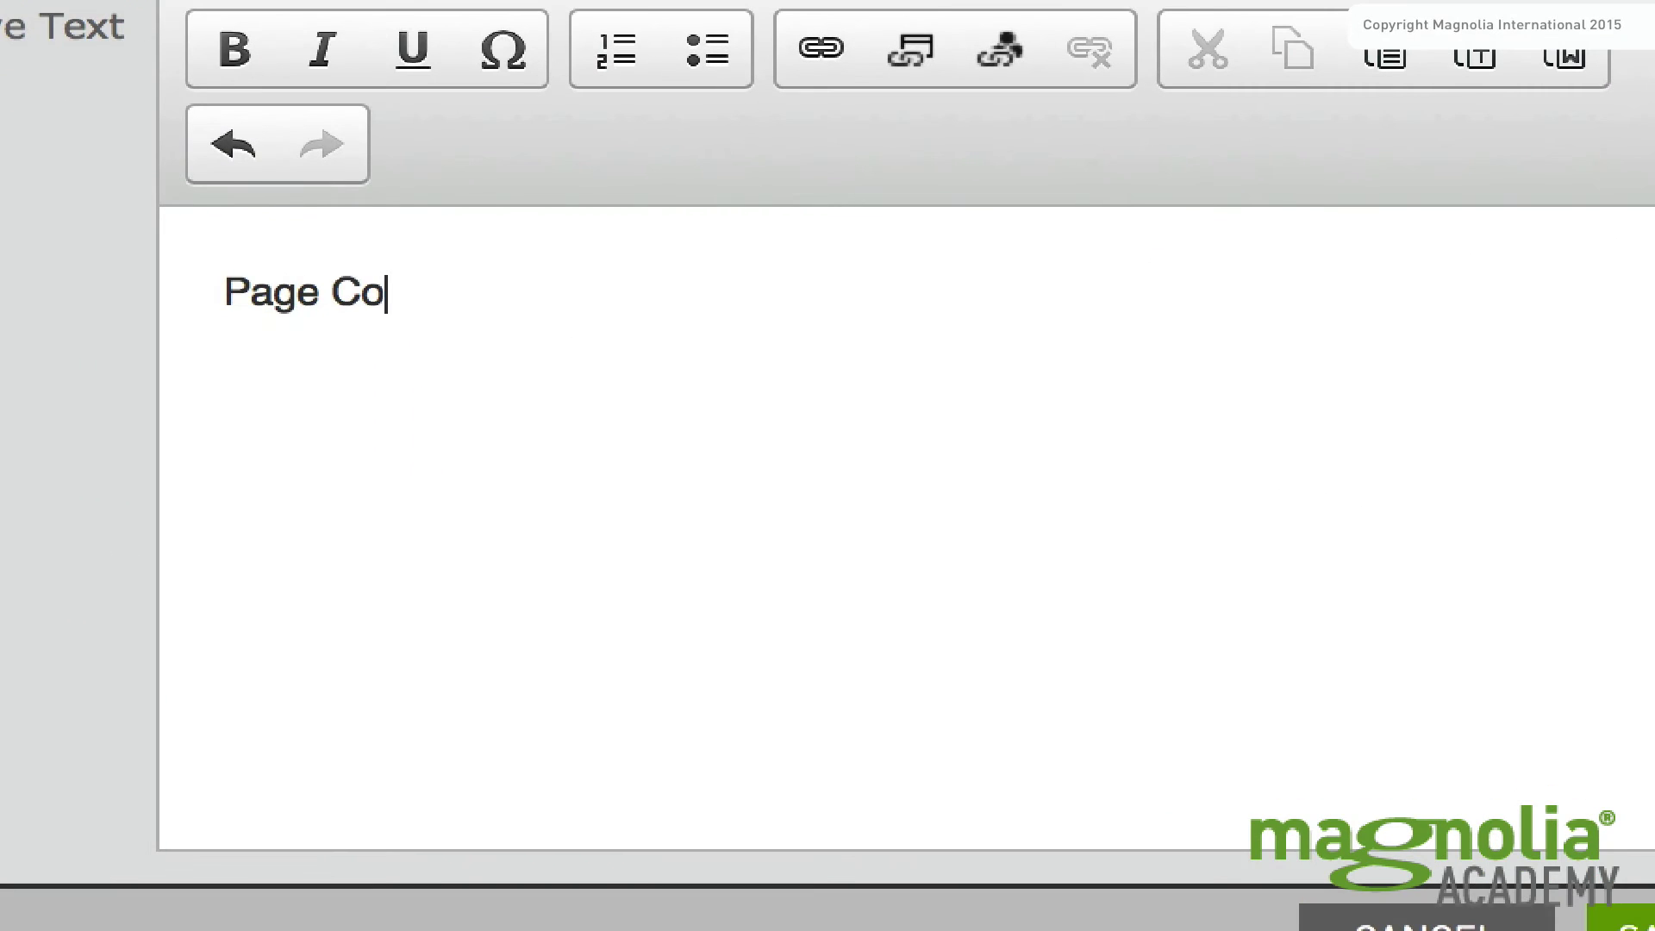
type("mments Examp")
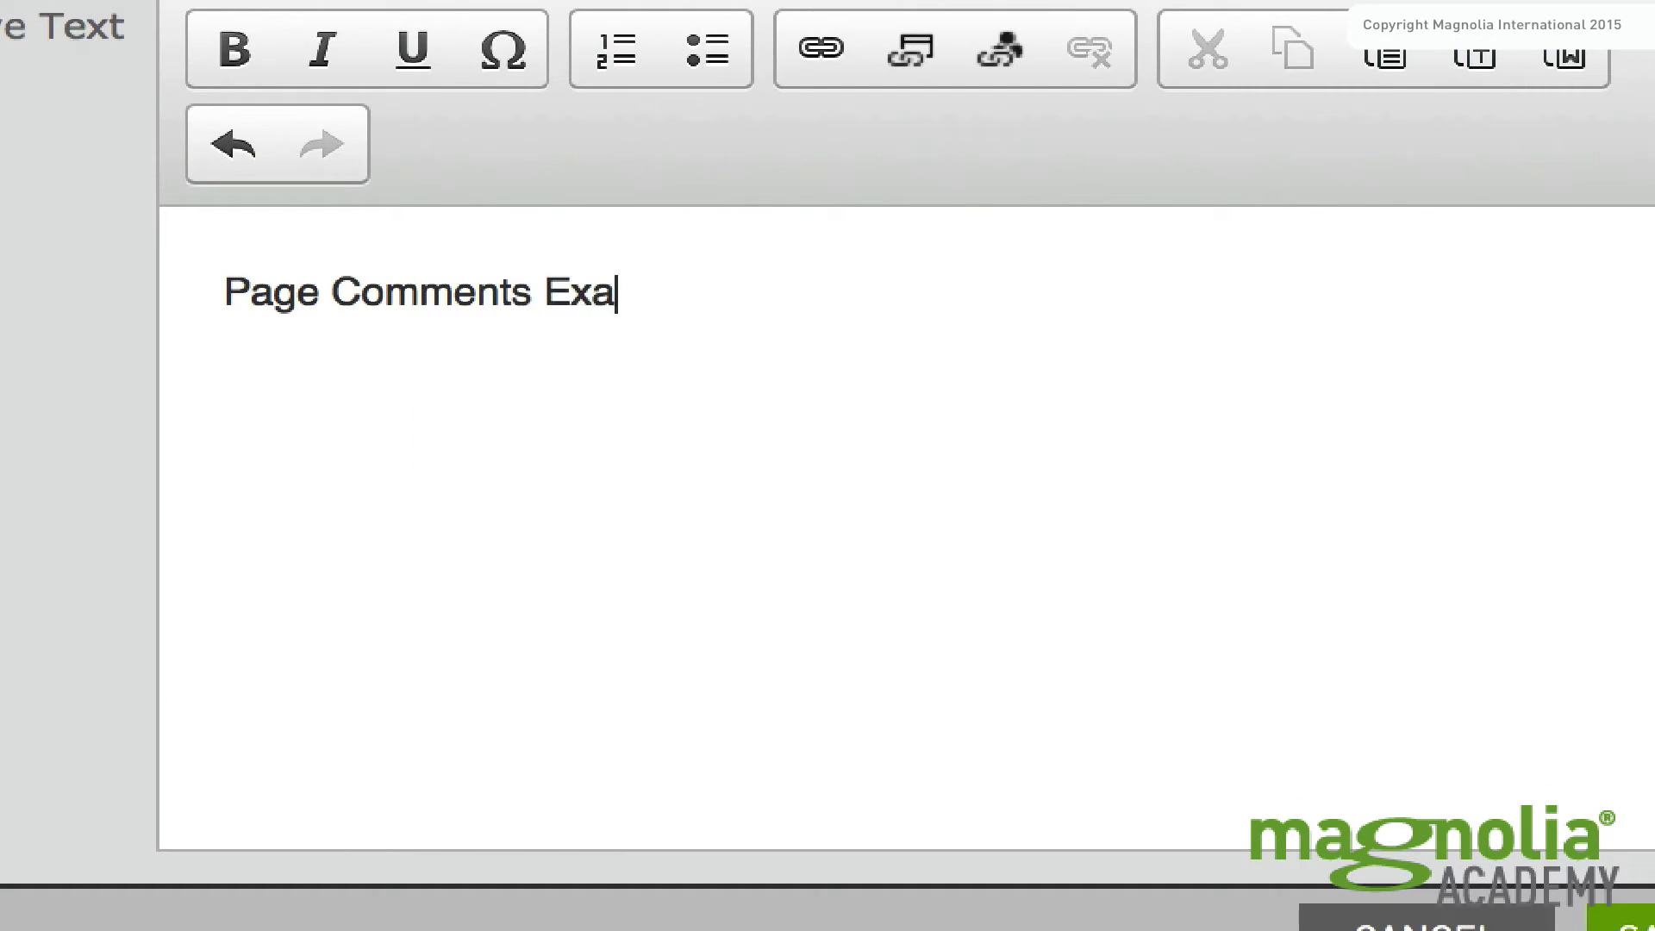
type("le")
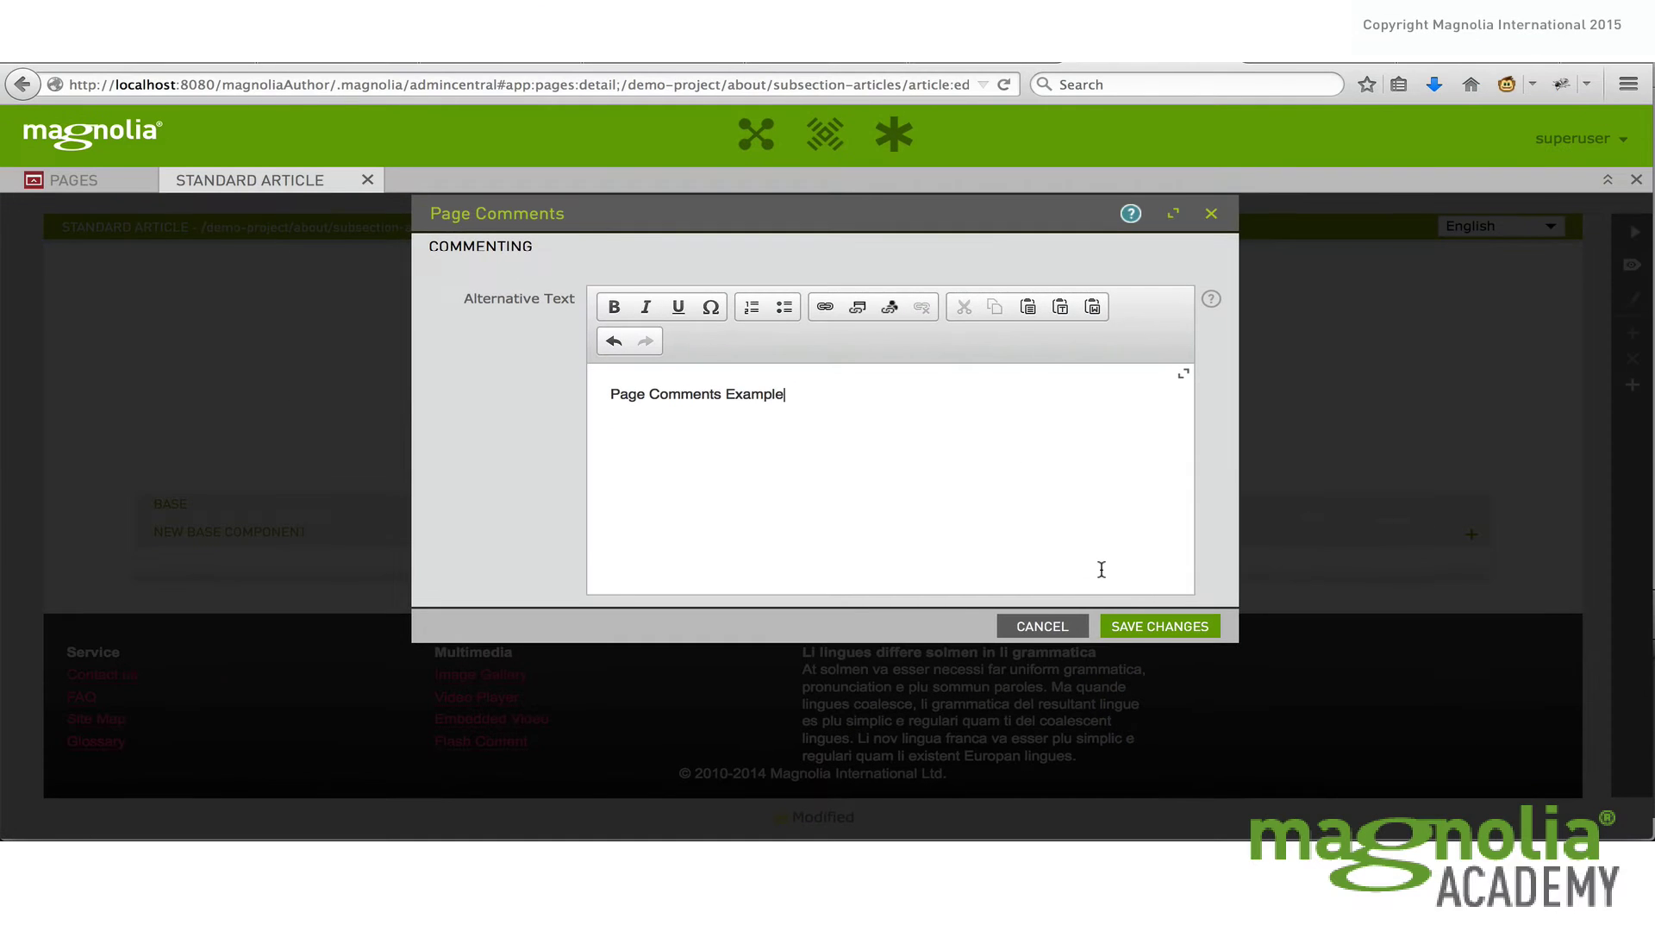
left_click(1136, 628)
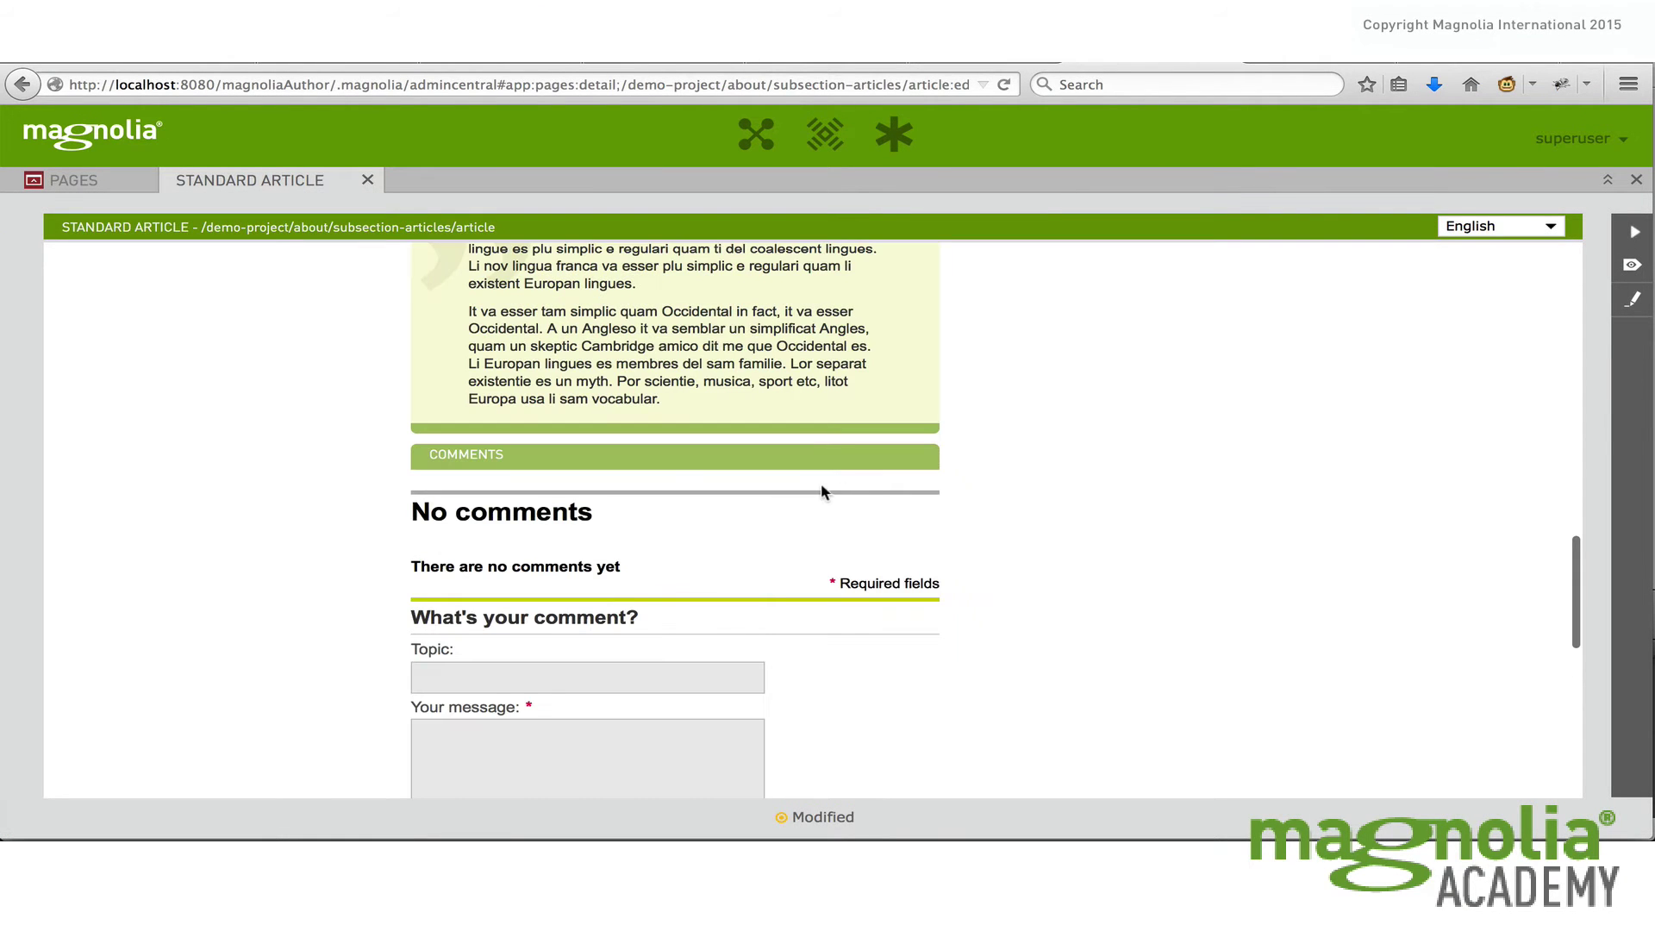
scroll(841, 481, "down", 6)
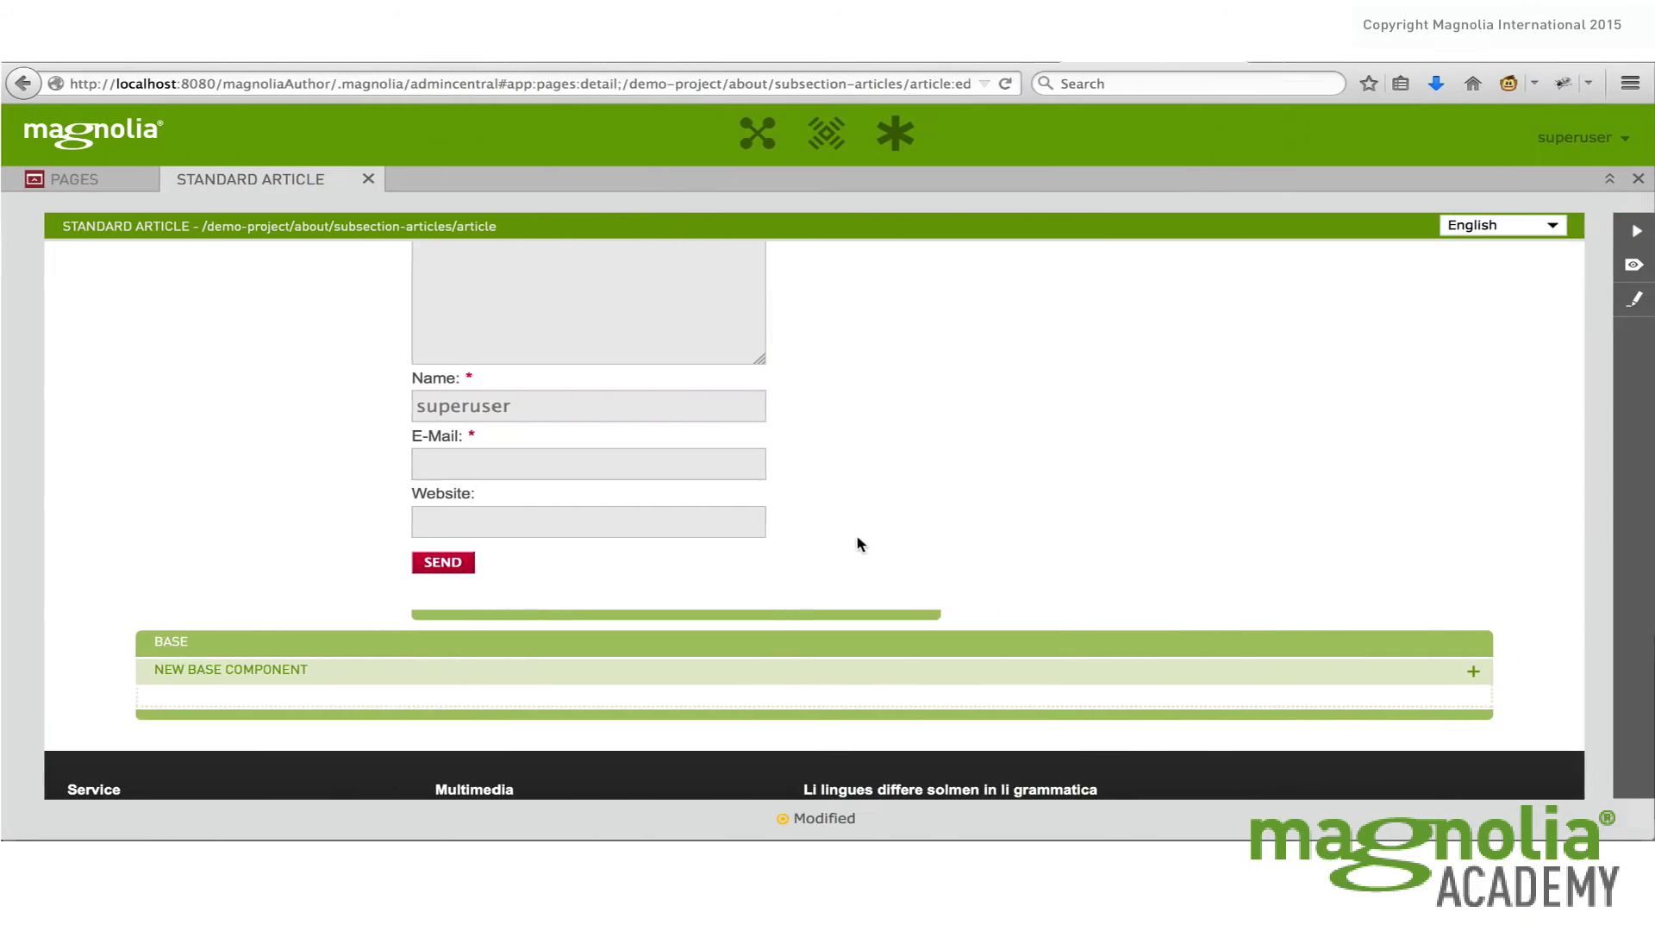
scroll(1075, 427, "up", 15)
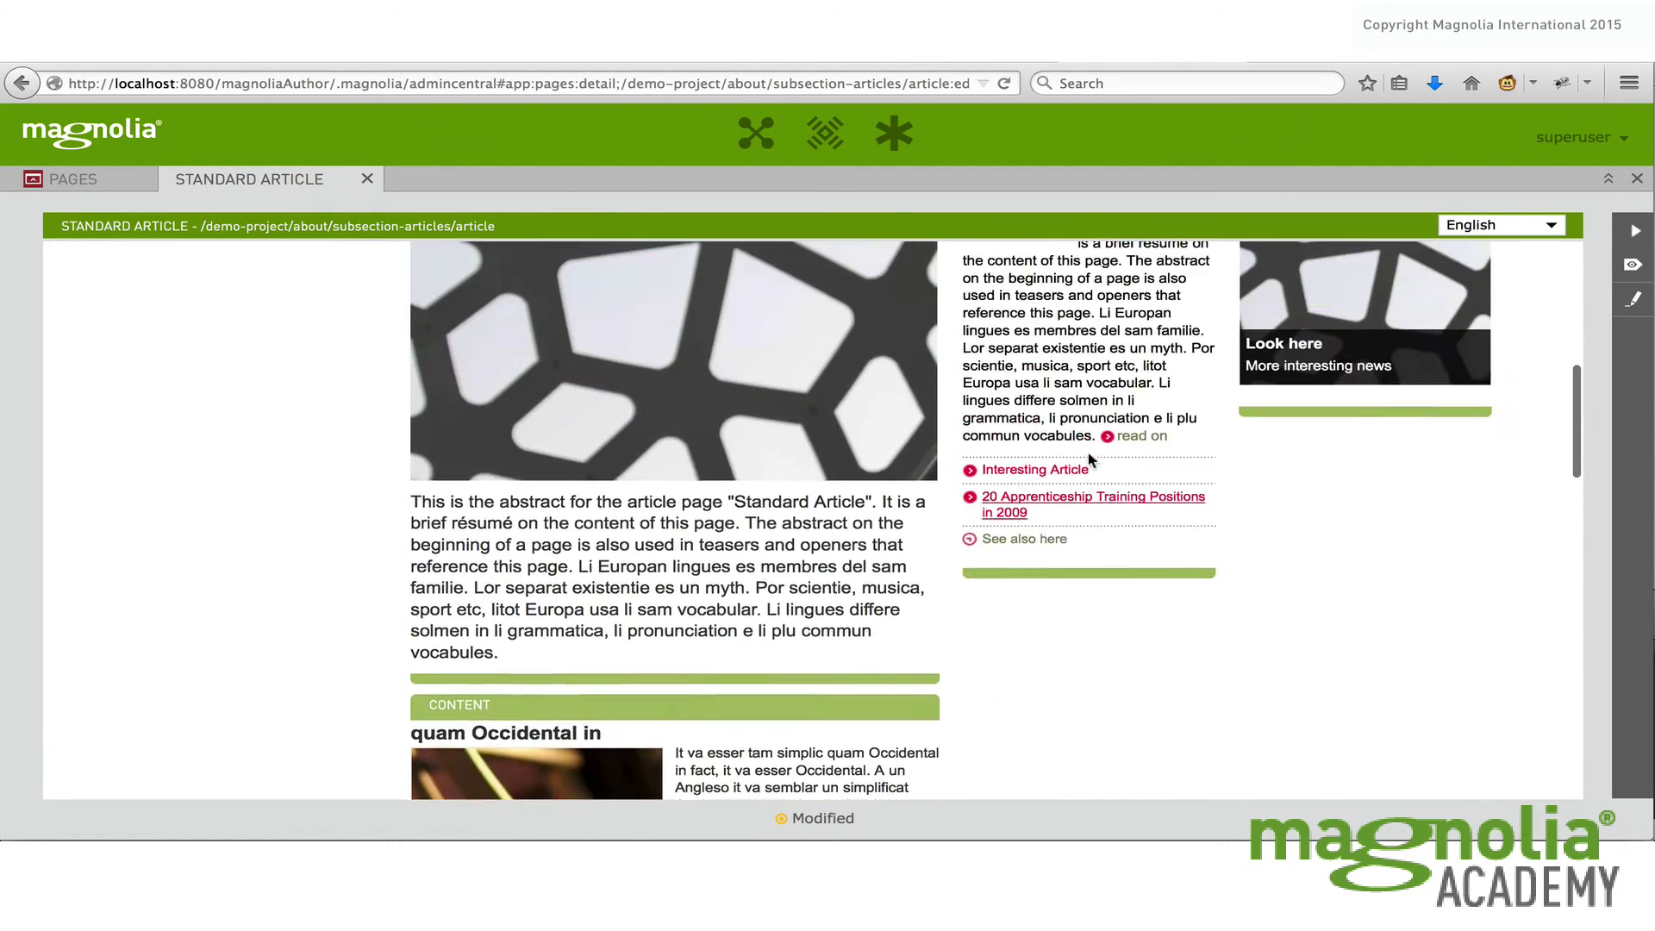
Add a Link List component titled 'Link List Example' to the Extras area and save it
left_click(1104, 293)
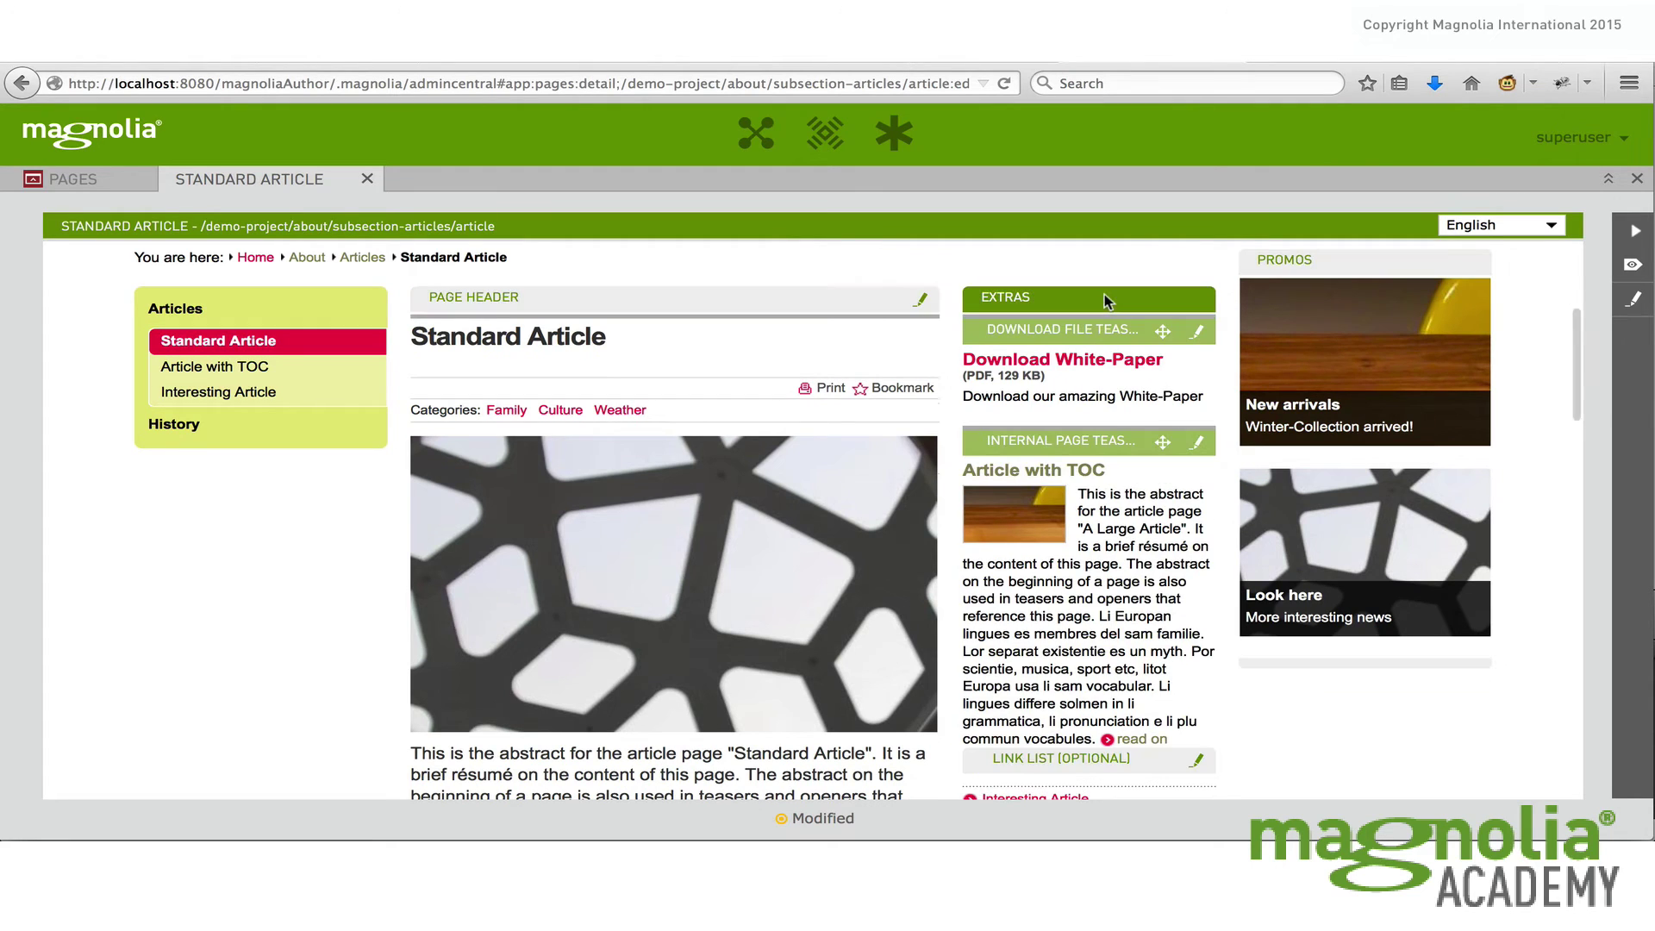
scroll(1129, 500, "down", 5)
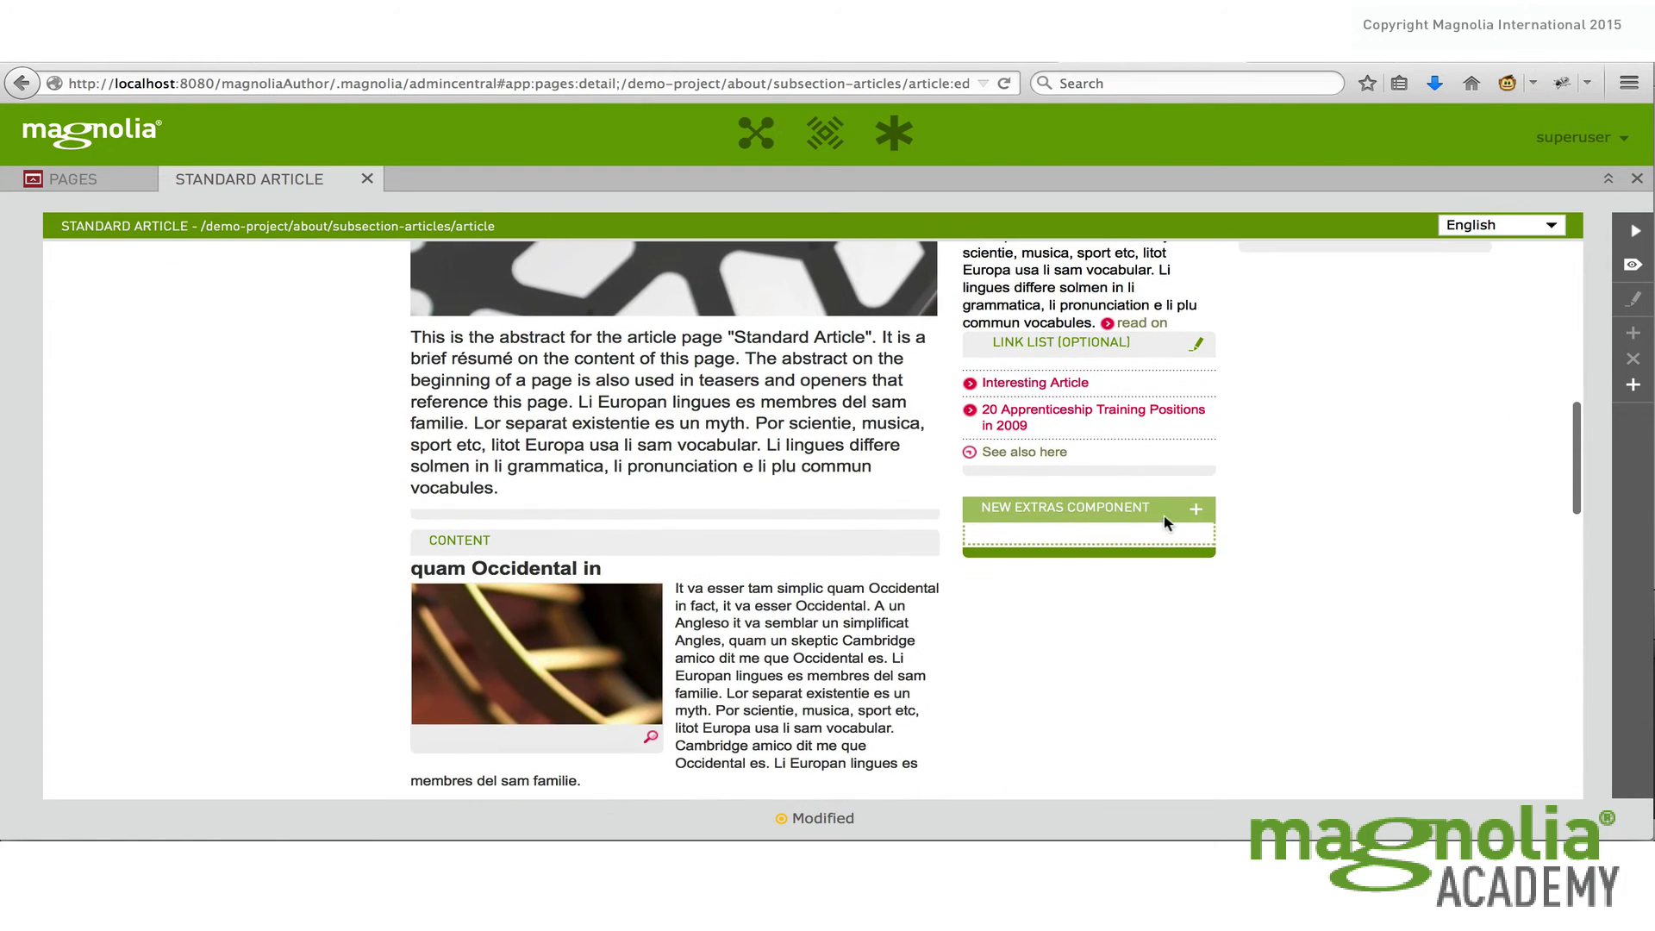
left_click(1193, 515)
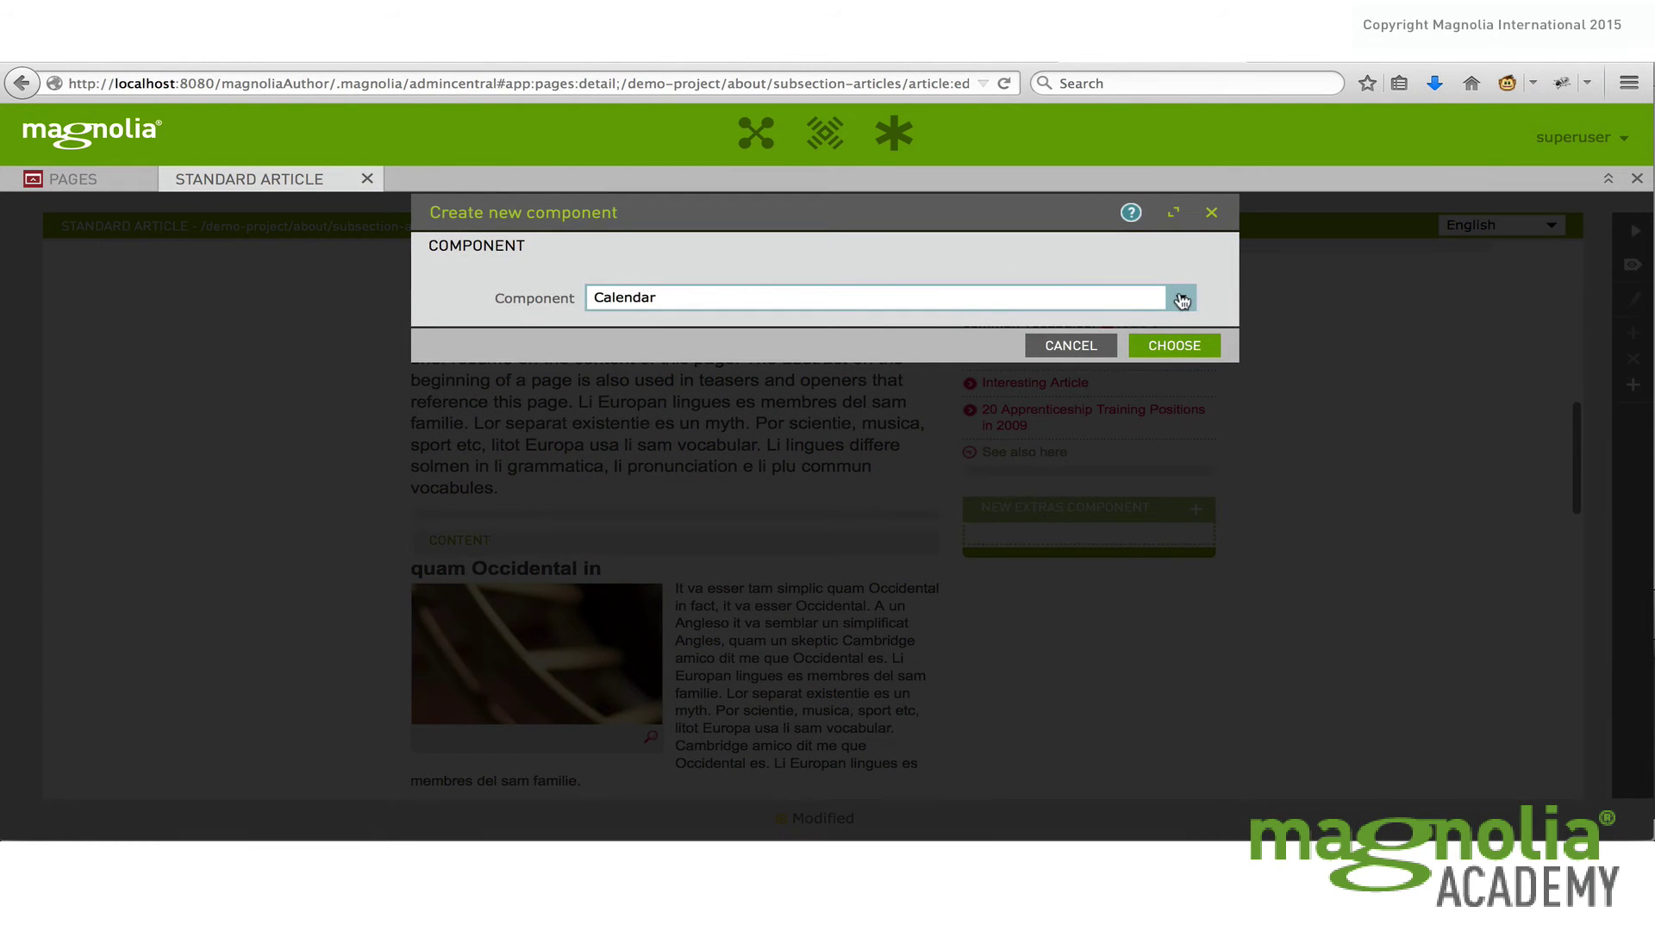
left_click(1180, 297)
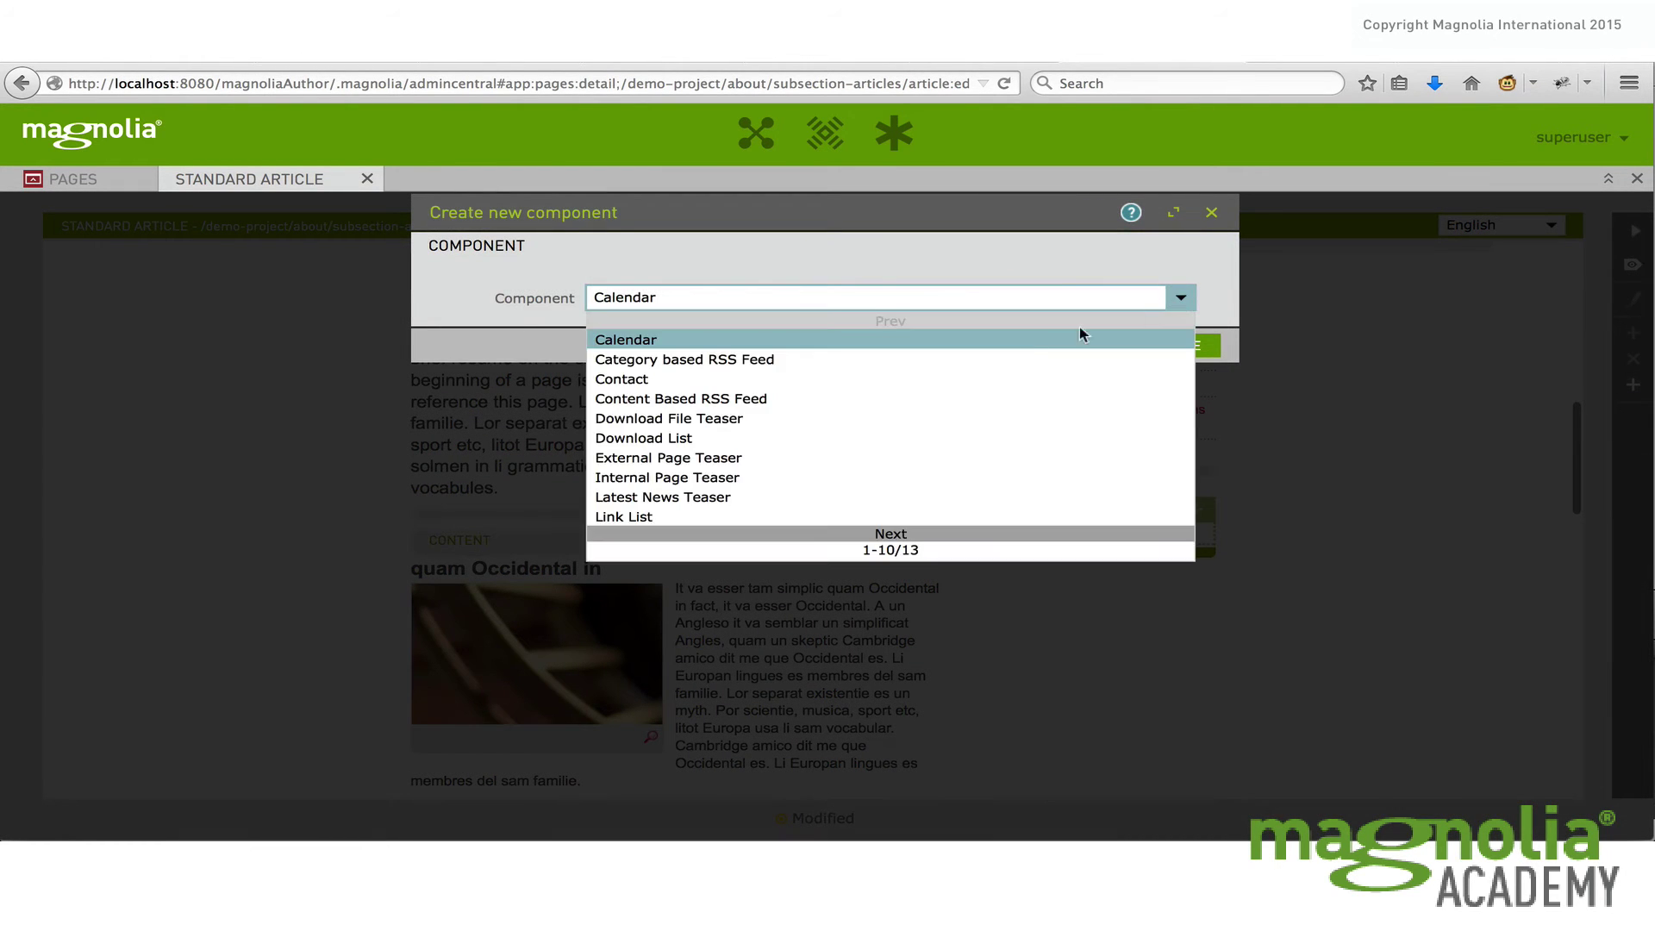
left_click(759, 517)
left_click(1174, 344)
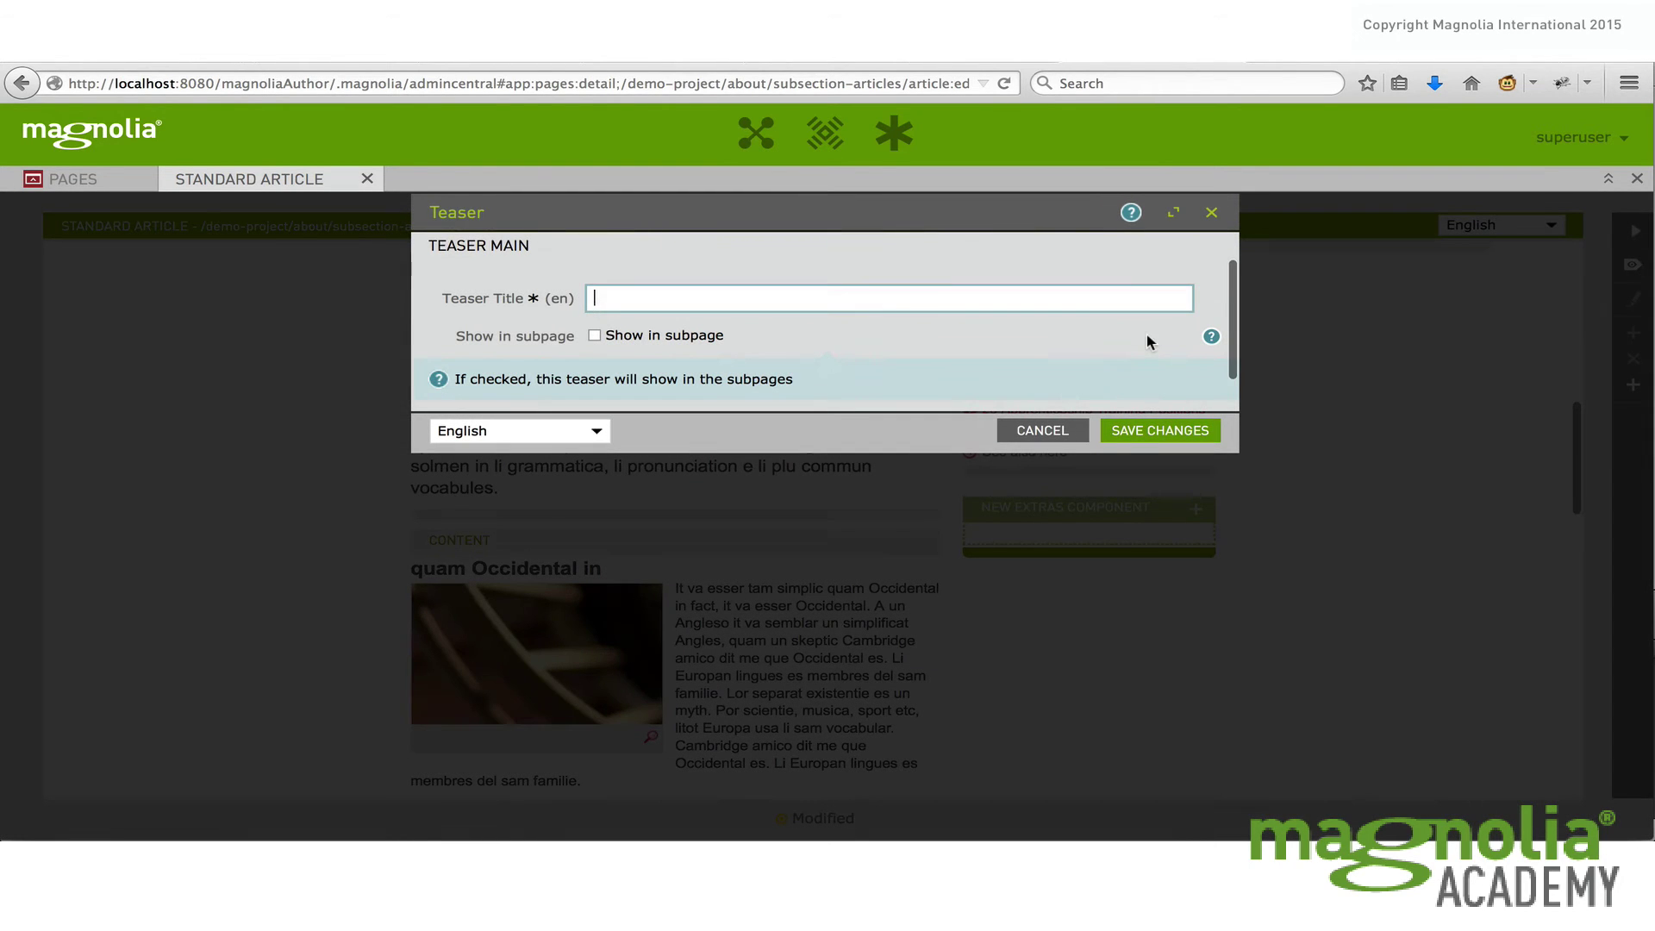
type("Link L")
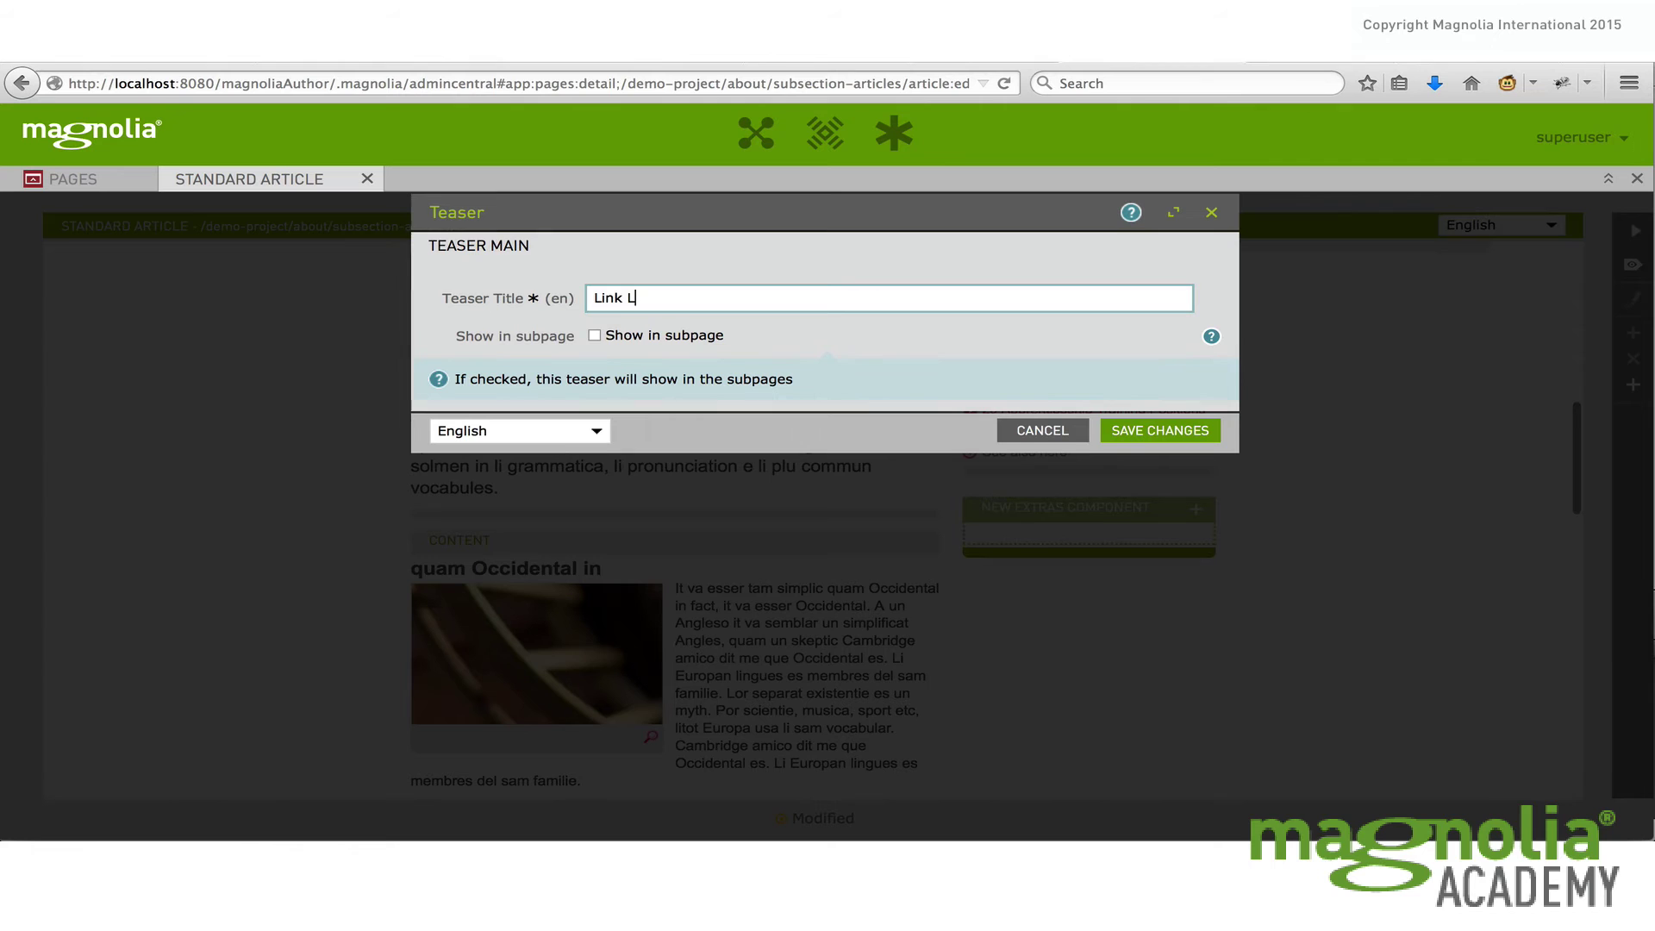
type("ist Example")
left_click(1174, 430)
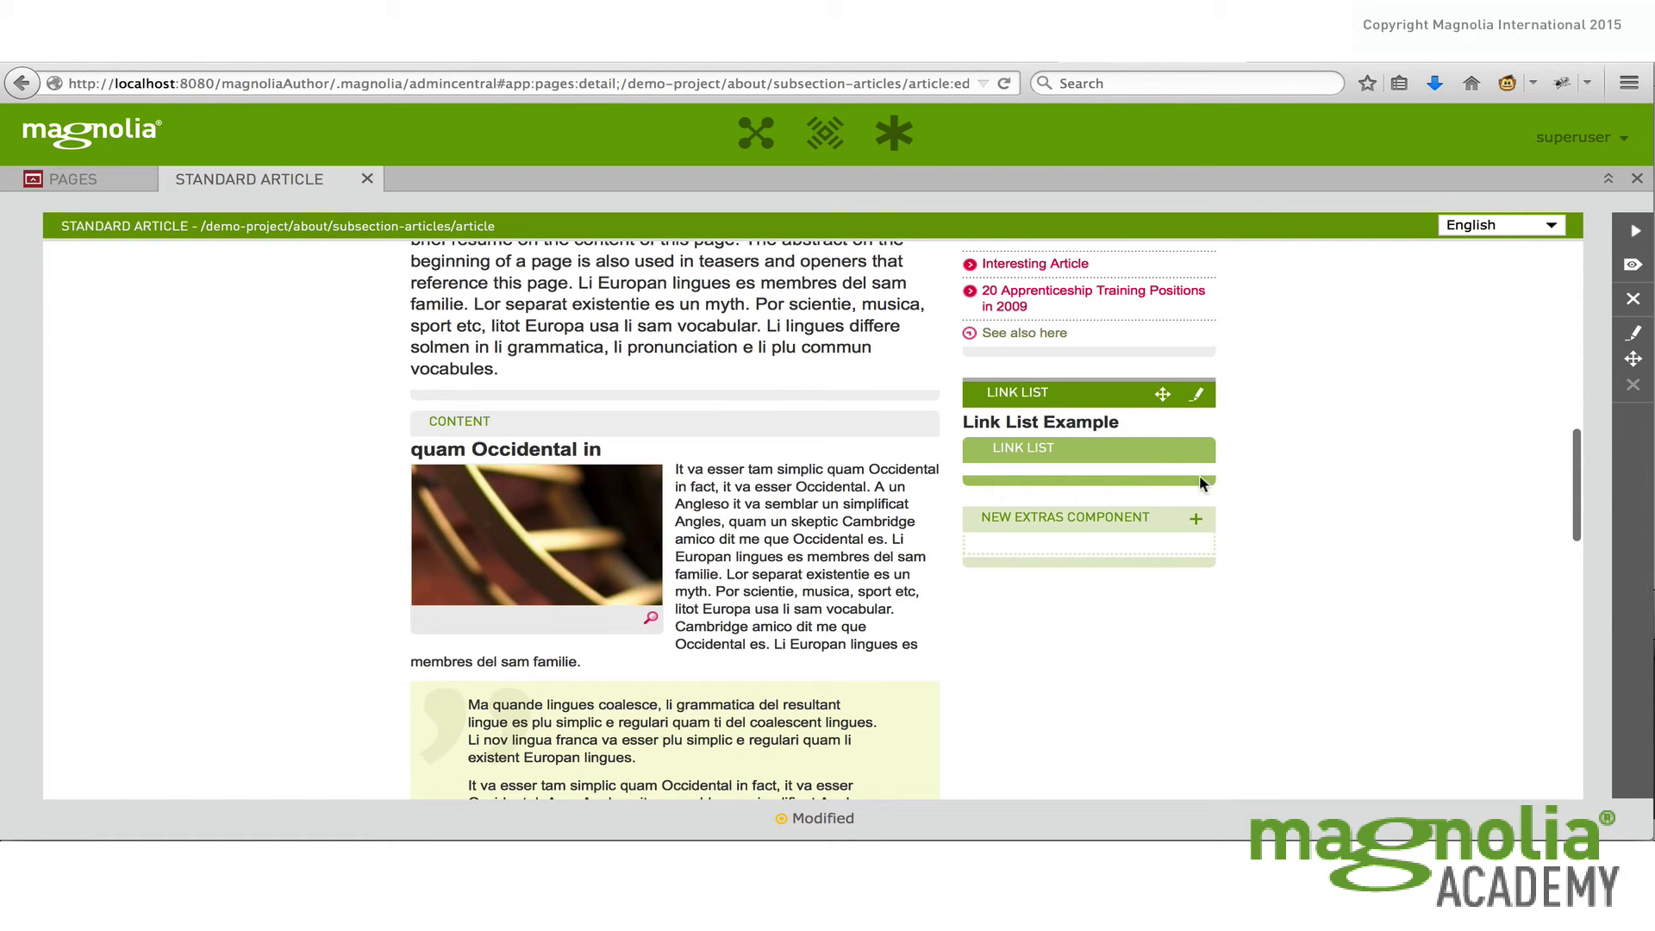
left_click(1150, 449)
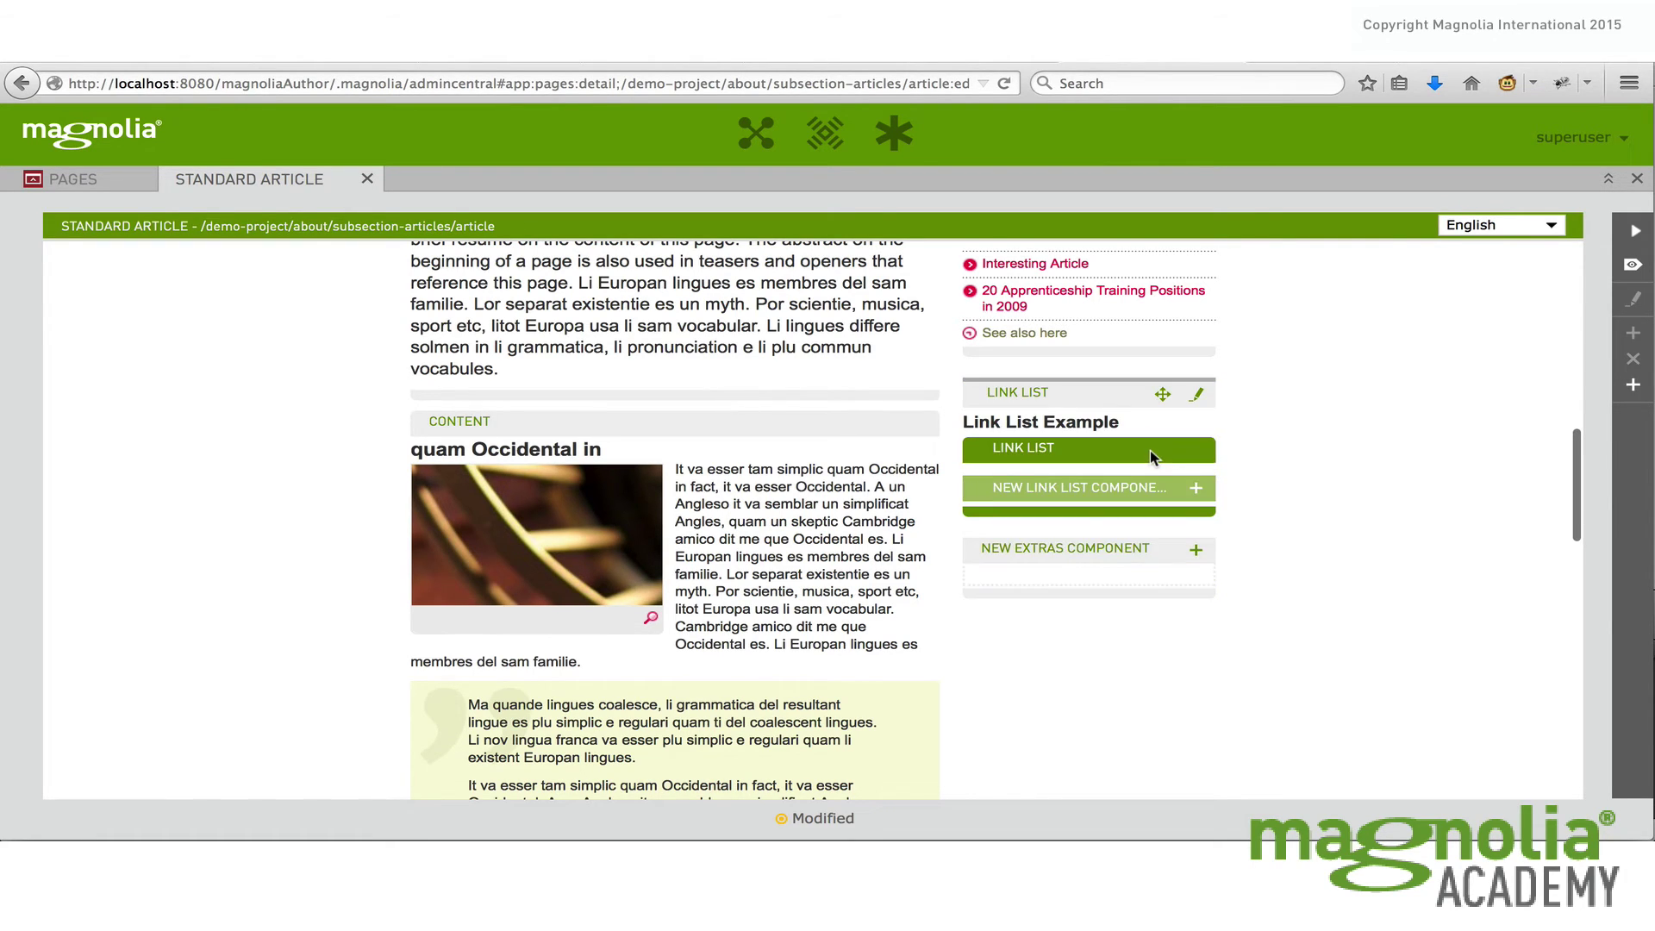
left_click(1192, 490)
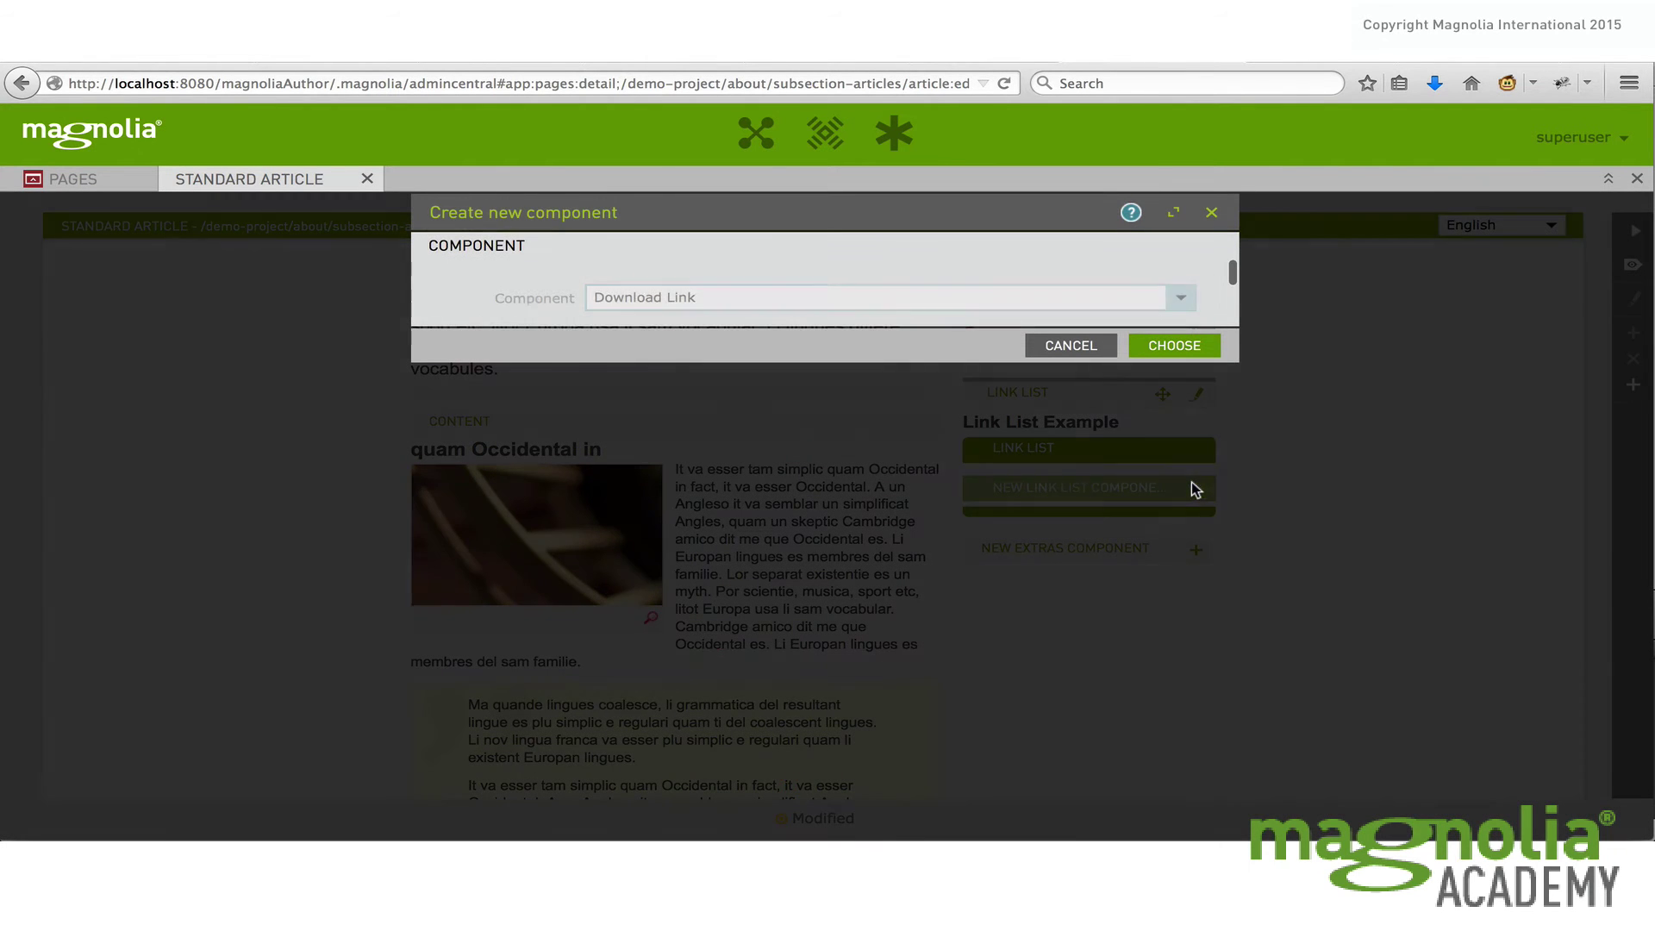
left_click(1178, 298)
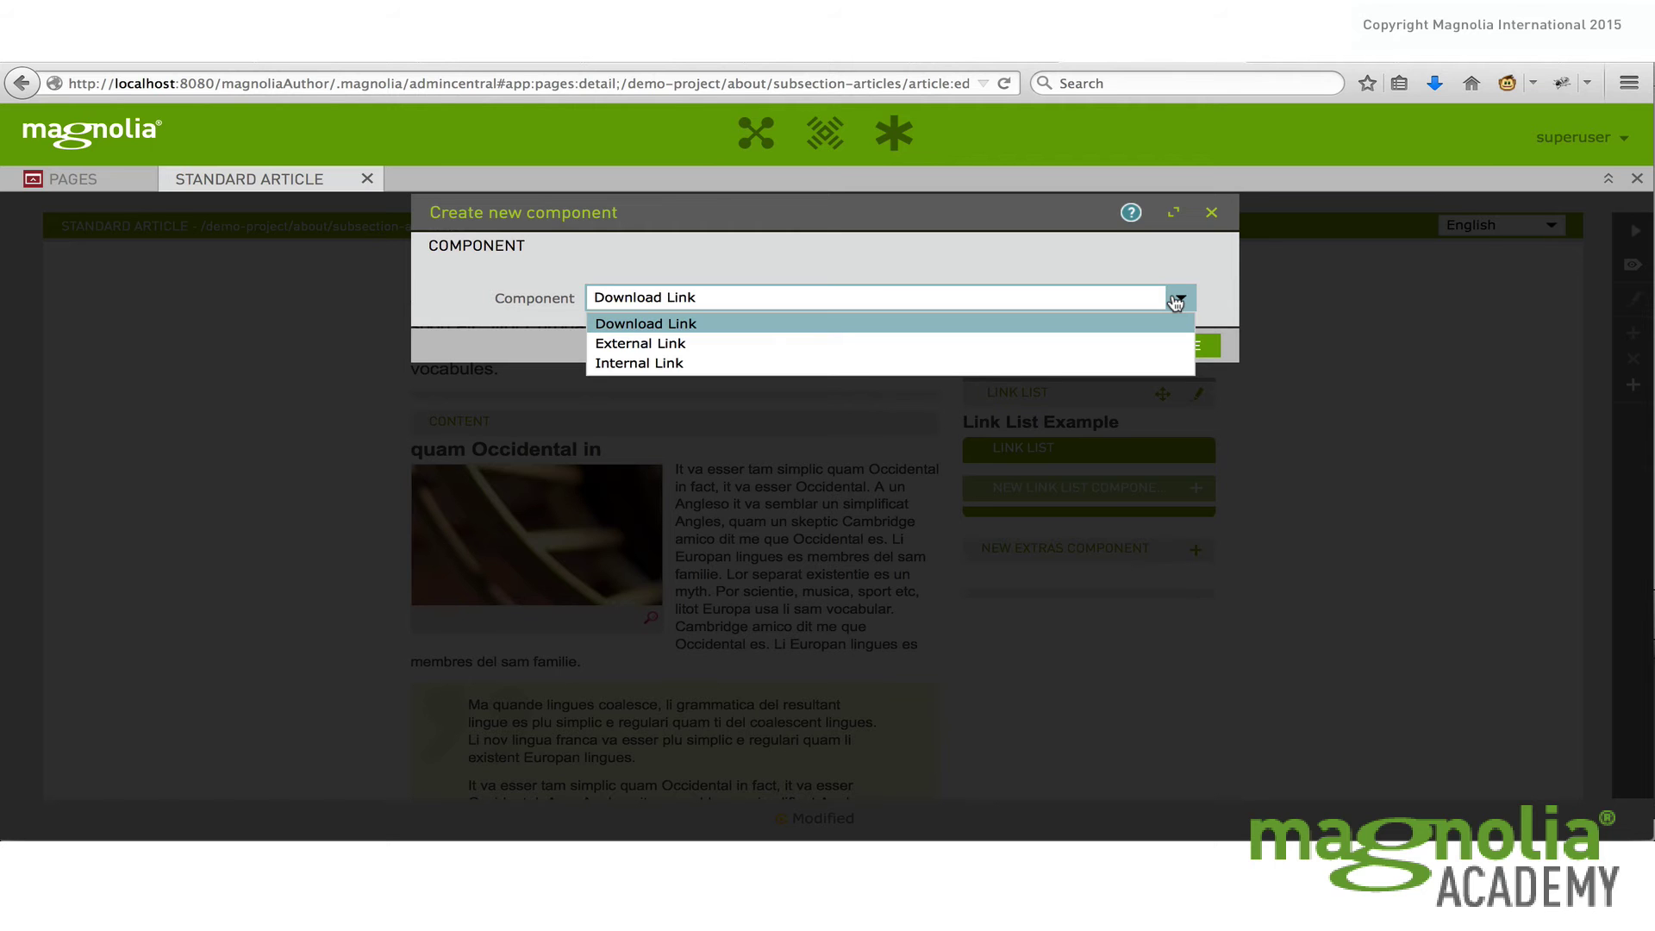
left_click(1211, 212)
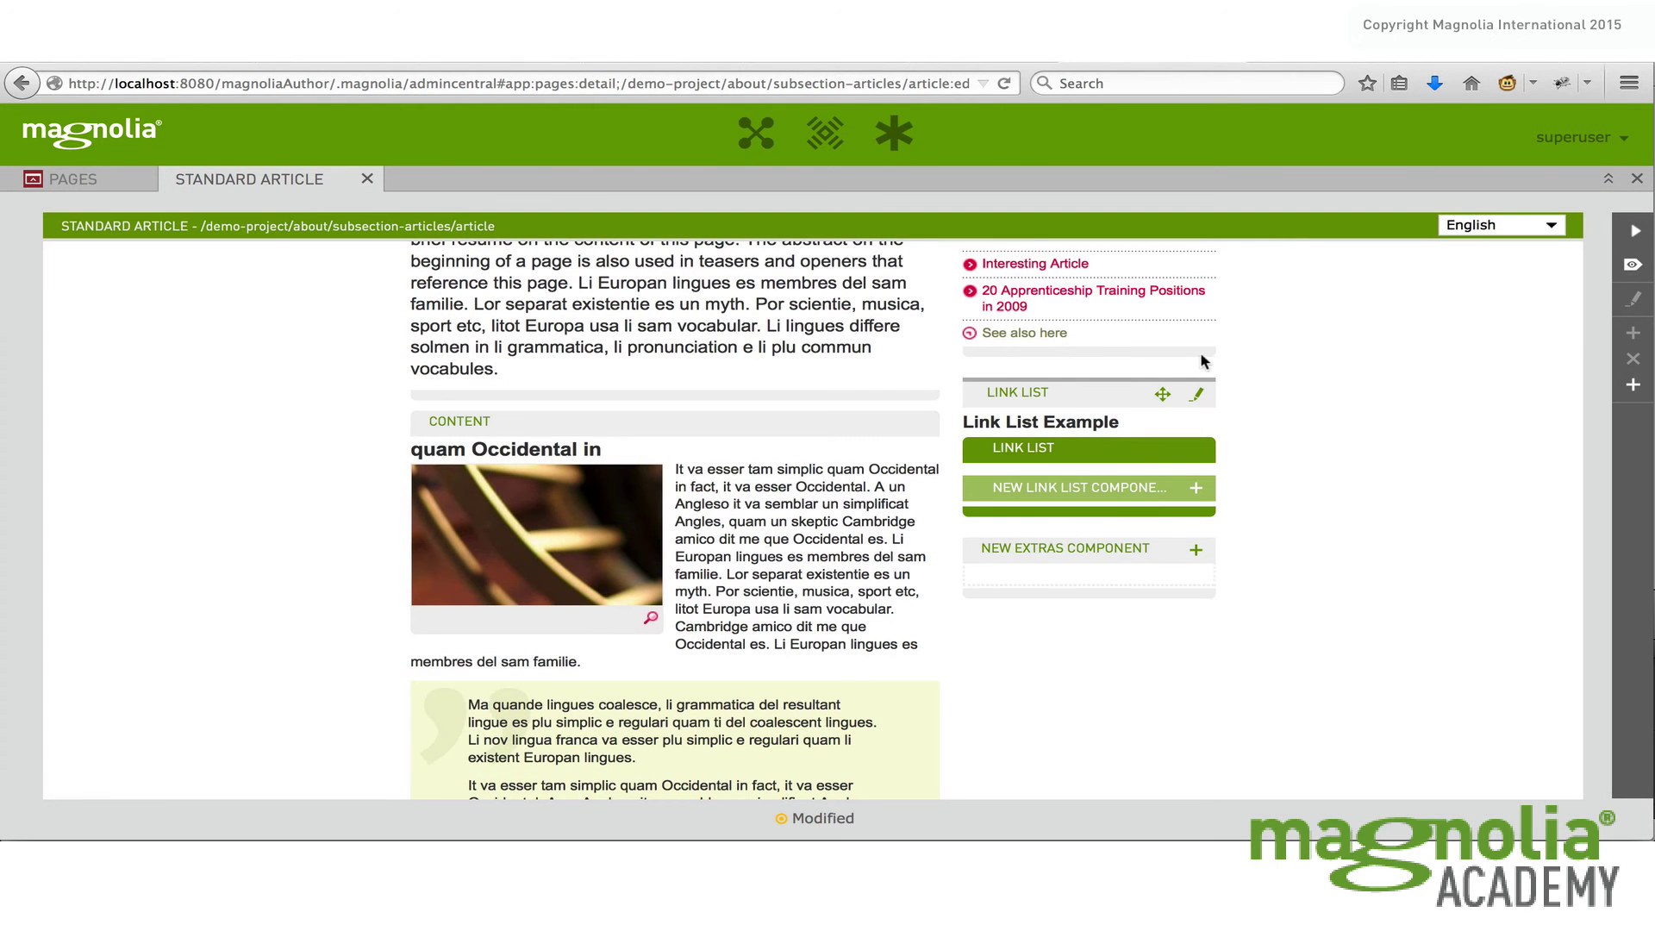
scroll(842, 414, "up", 6)
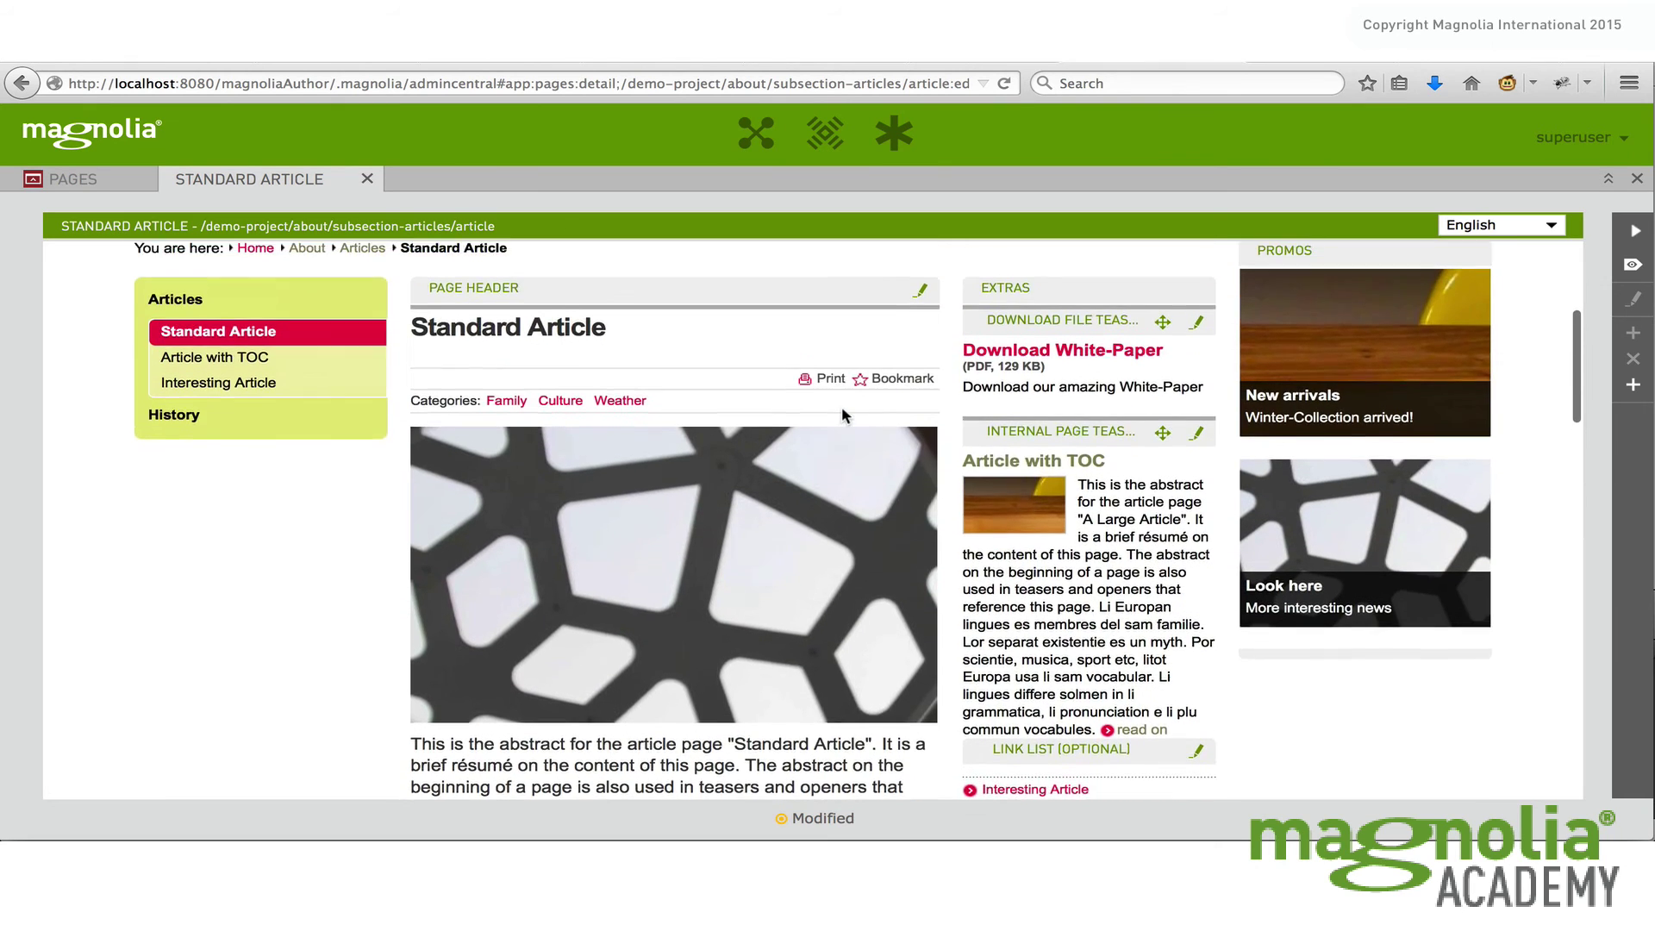
scroll(842, 414, "up", 3)
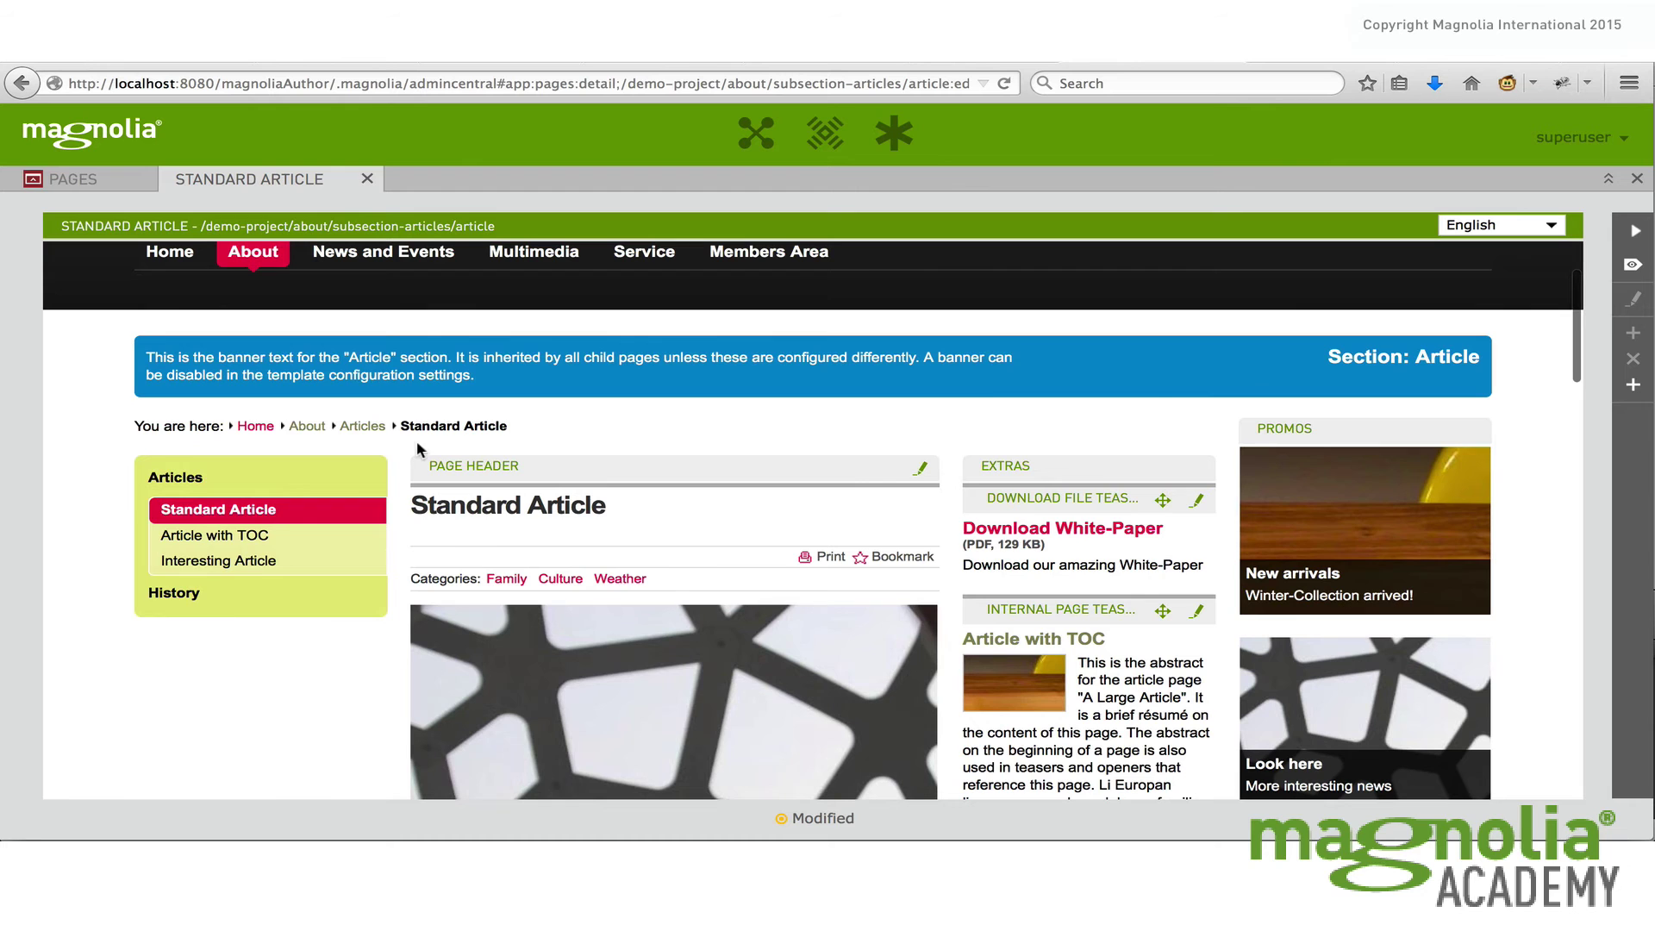
scroll(948, 488, "down", 3)
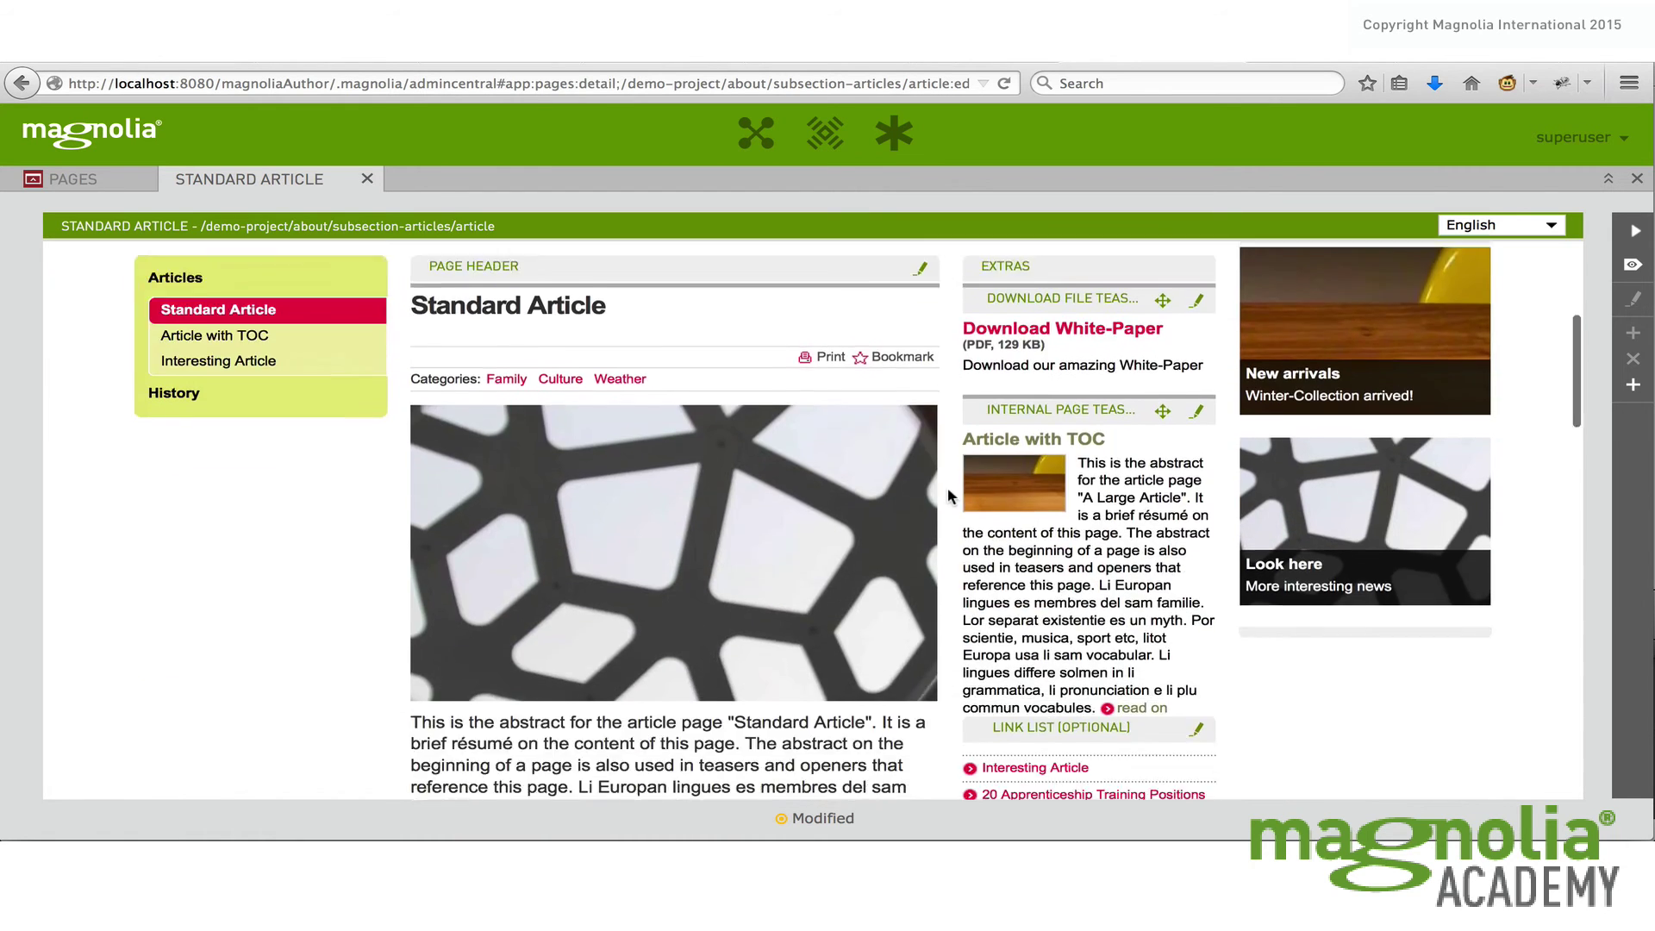
scroll(949, 488, "down", 15)
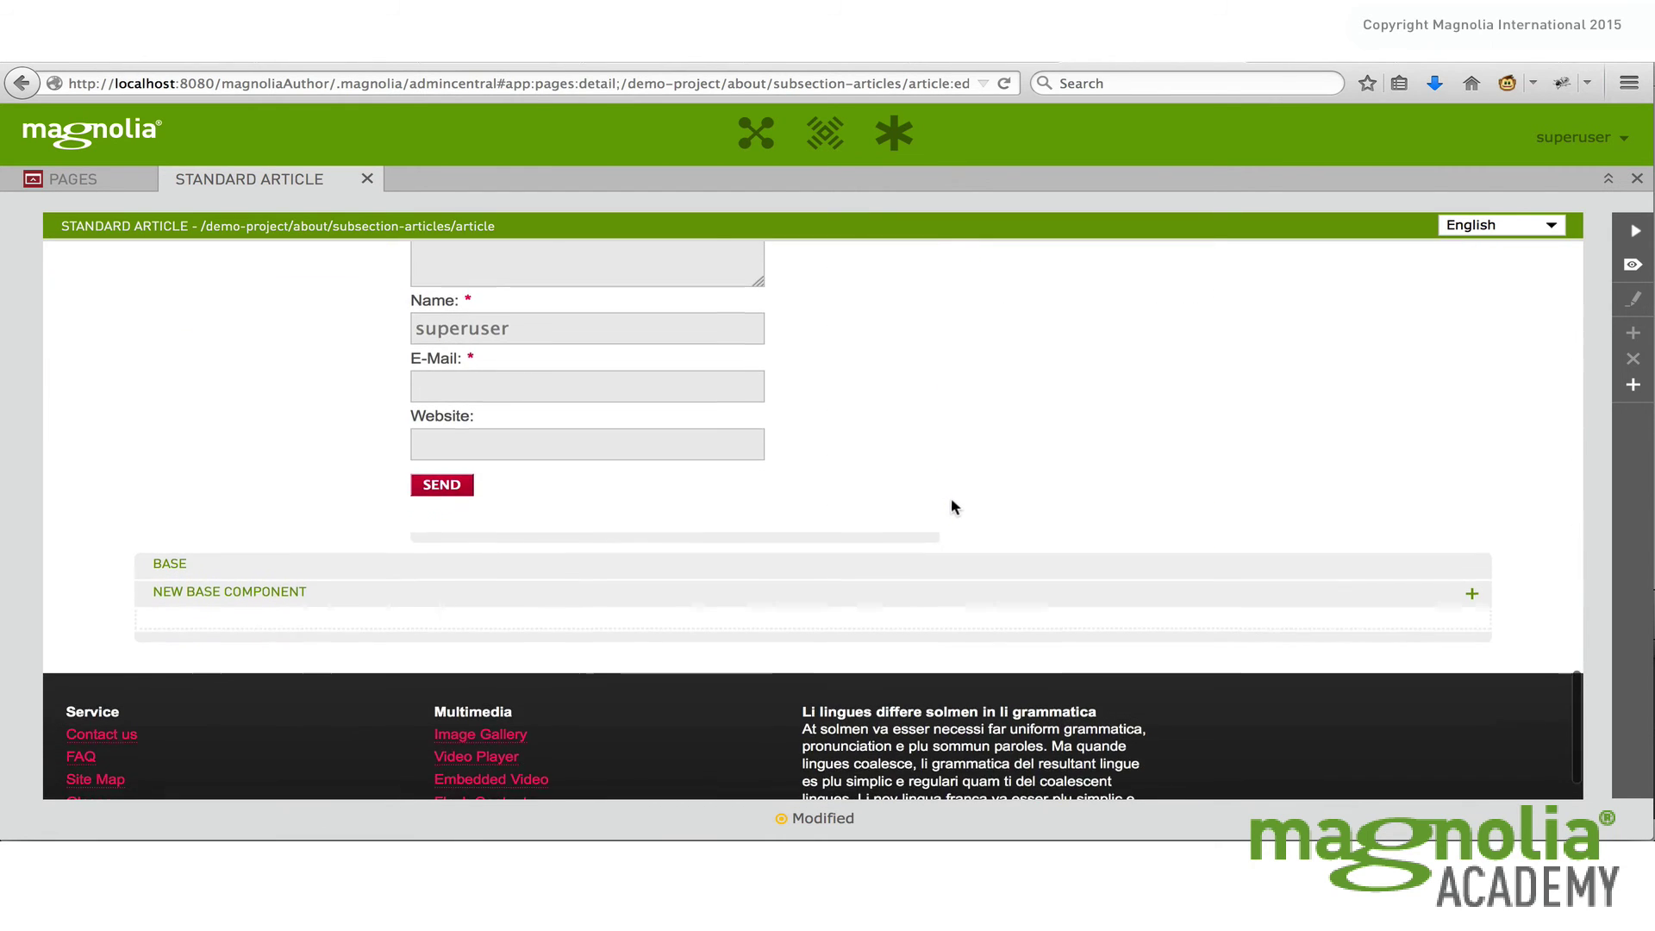
scroll(972, 514, "up", 1)
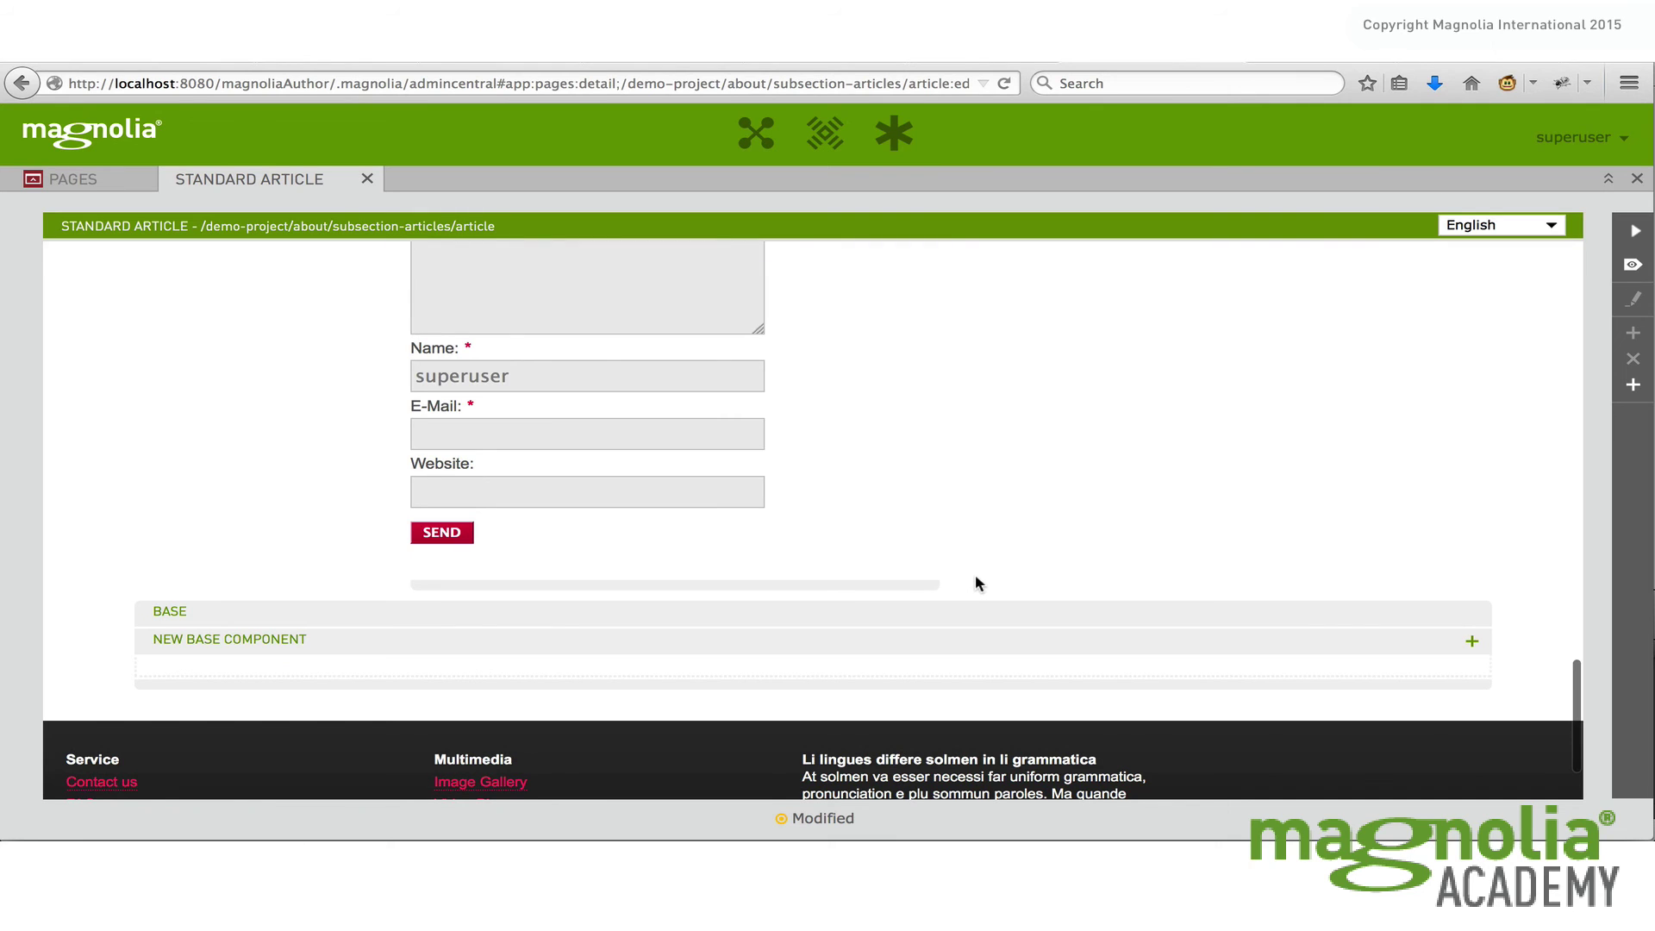
scroll(963, 480, "up", 6)
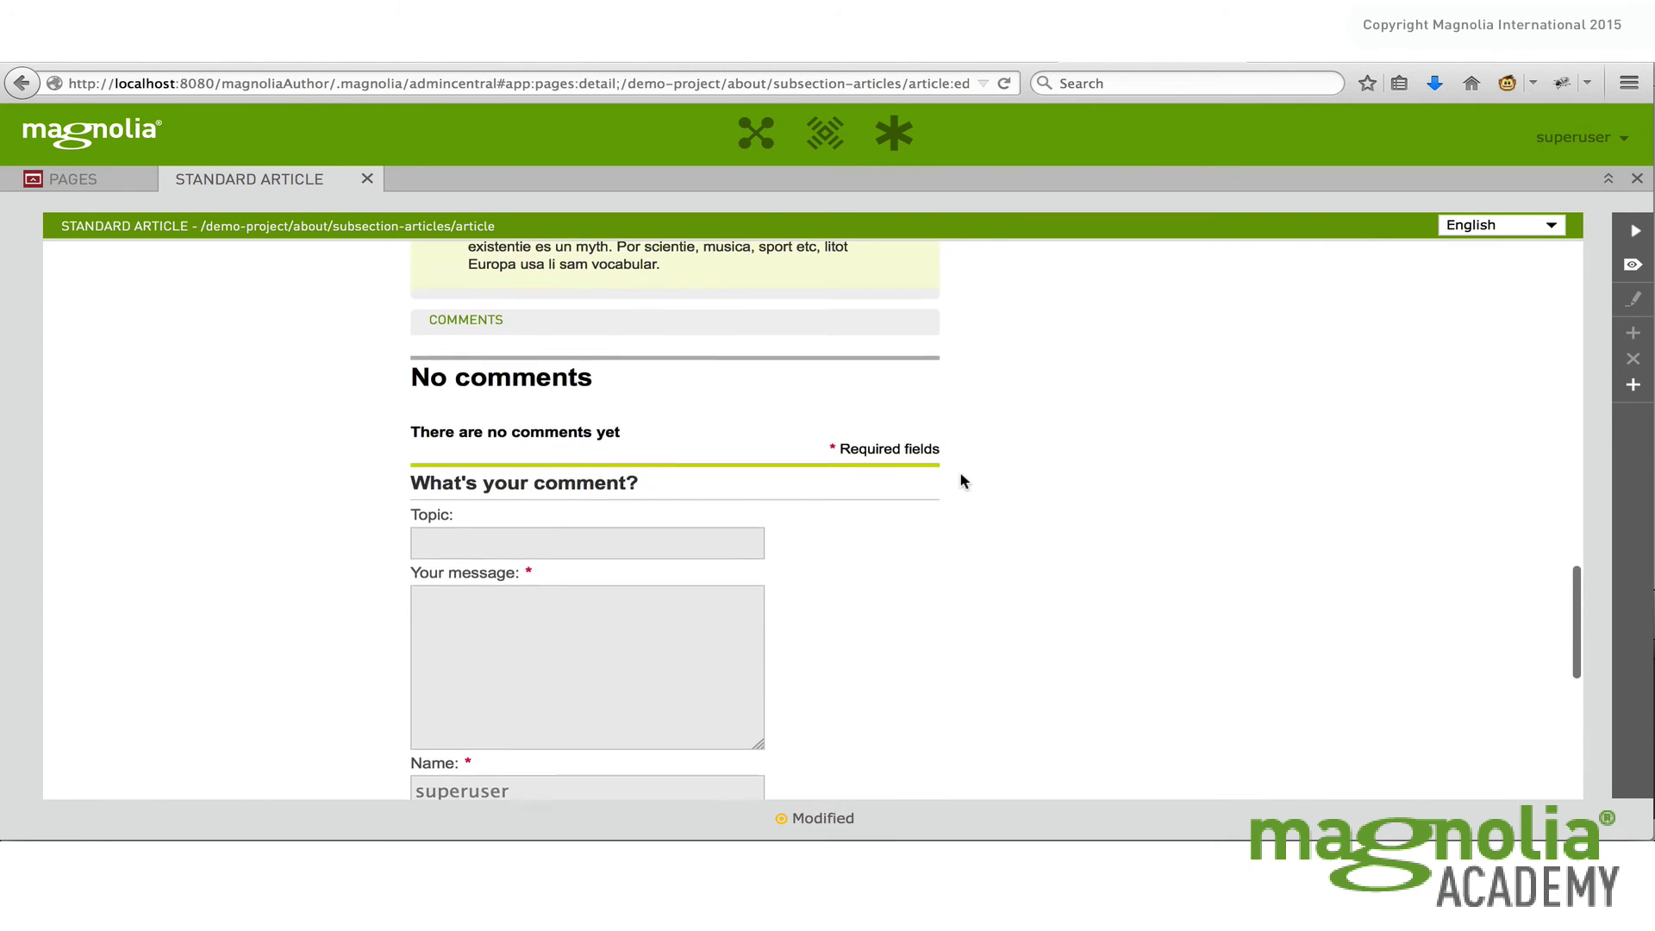
scroll(961, 478, "up", 2)
scroll(533, 477, "up", 5)
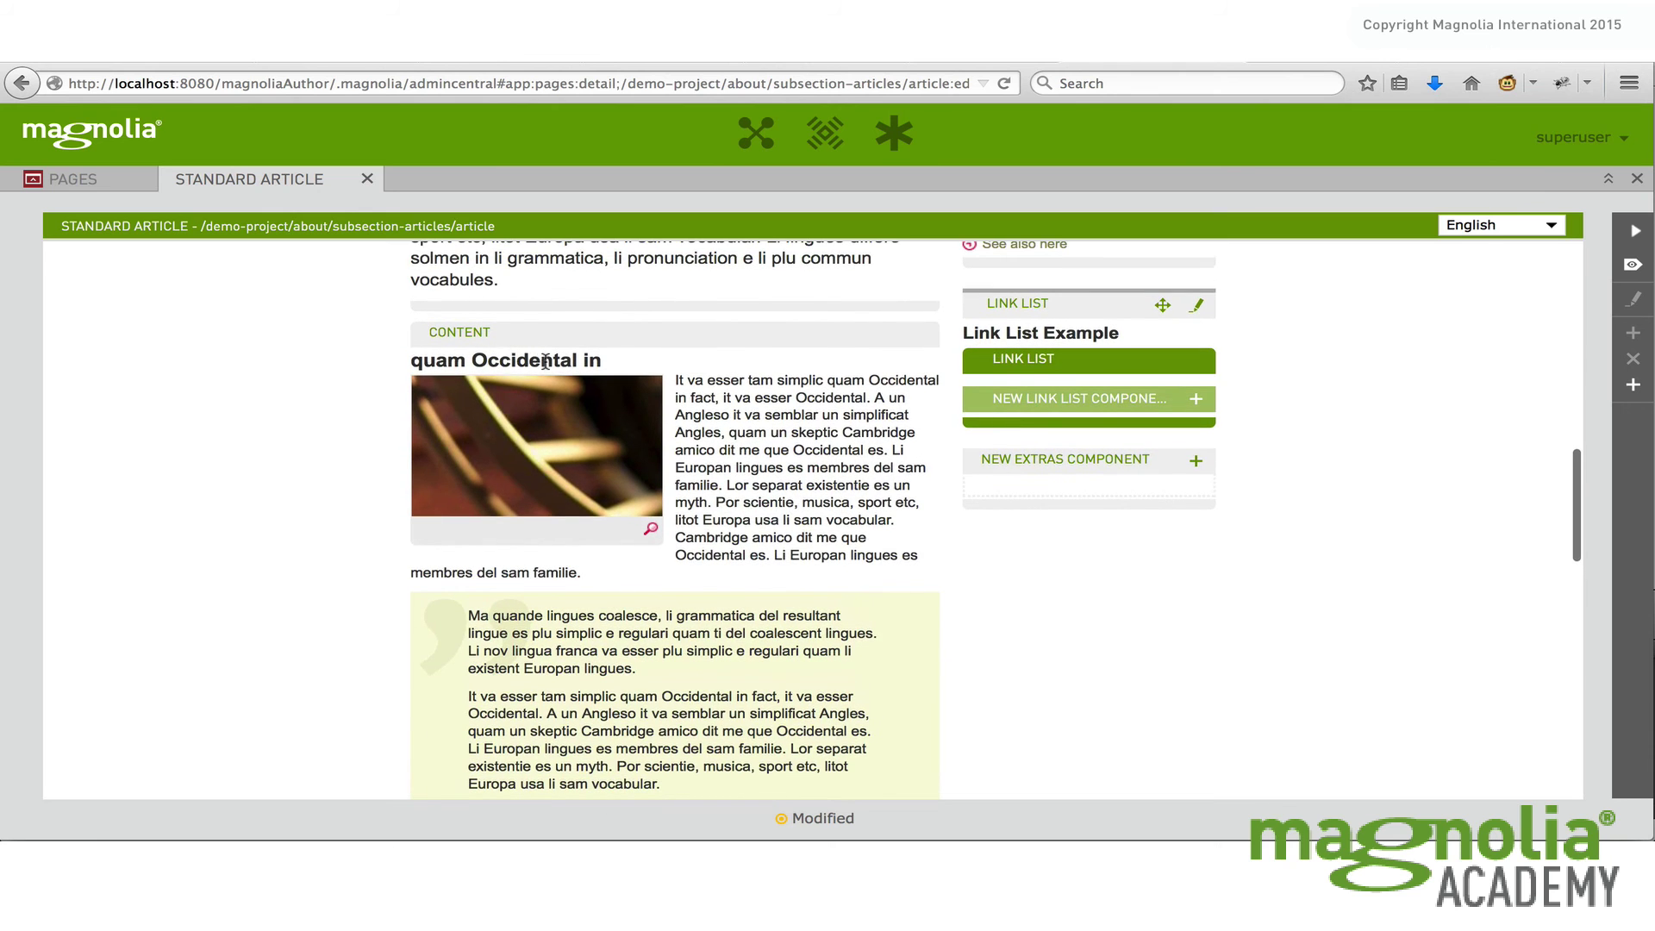
scroll(492, 359, "up", 10)
scroll(484, 320, "up", 2)
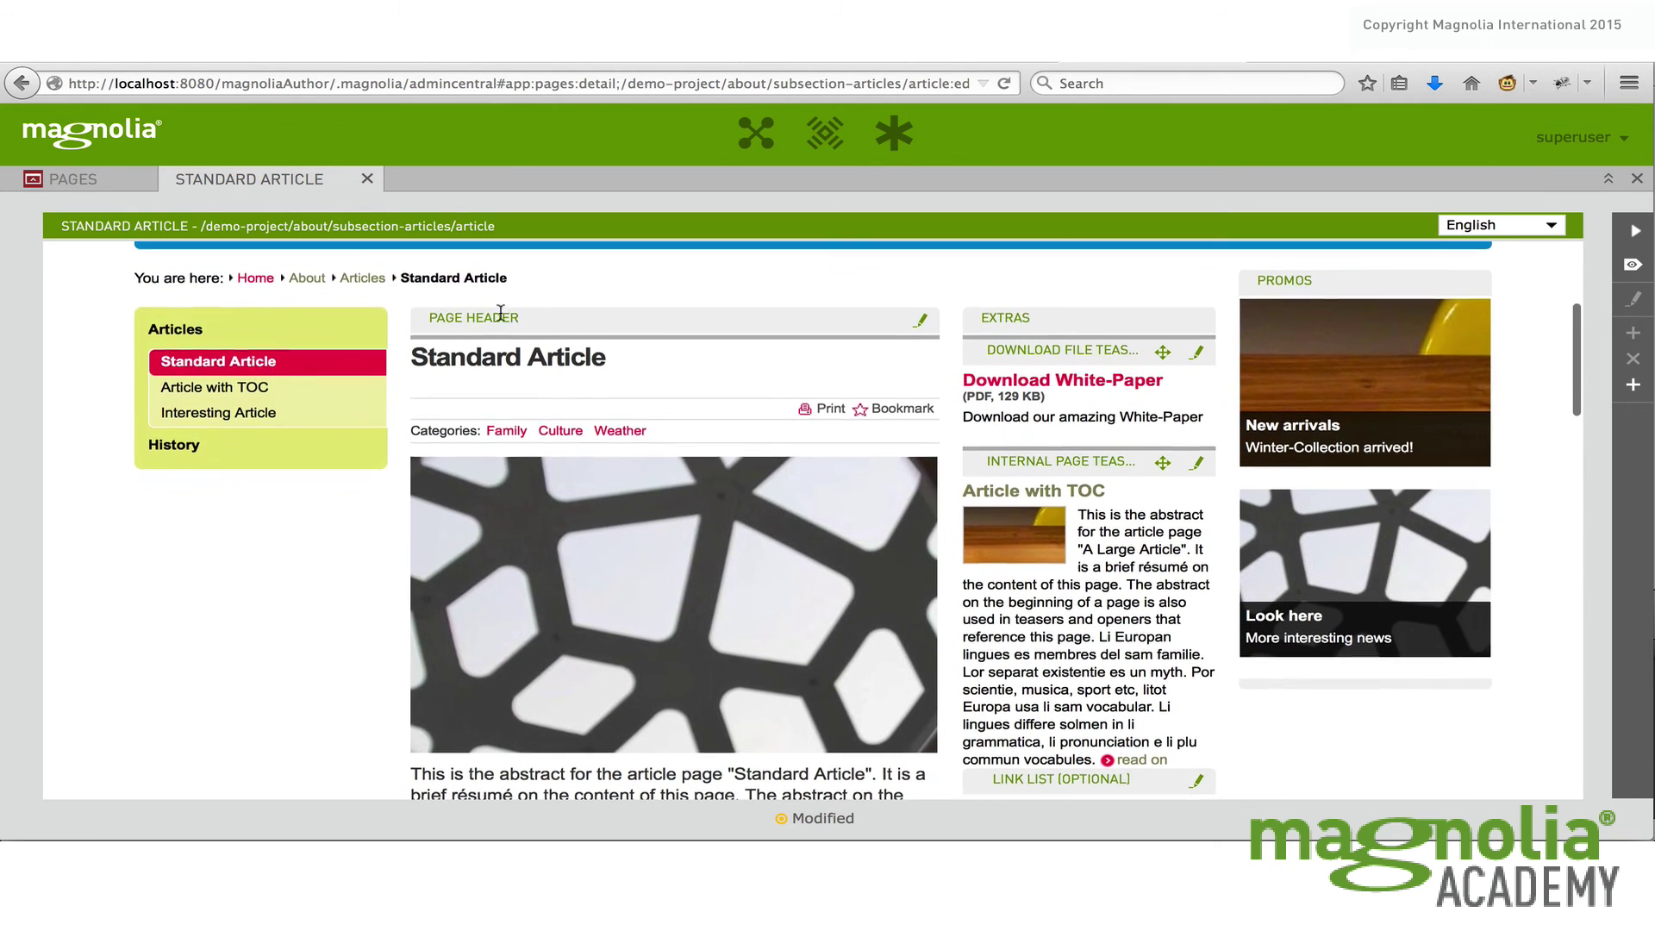